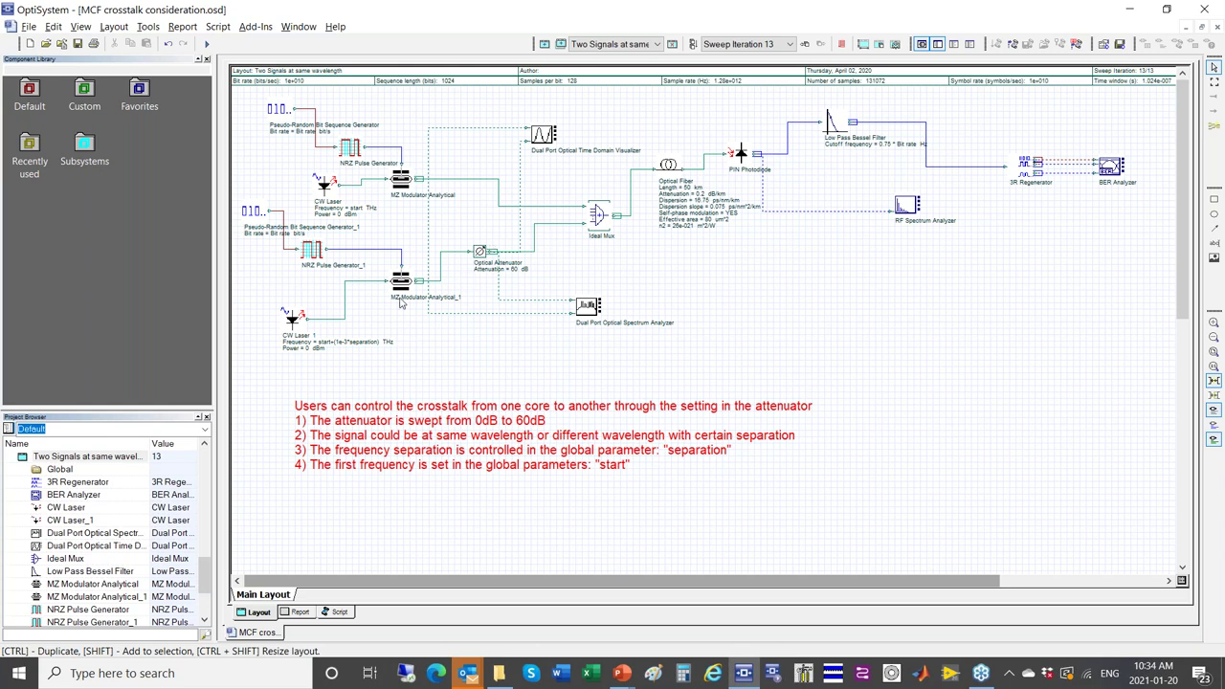
Step: Review the layout's global simulation parameters, including the separation and start frequencies
double_click(753, 277)
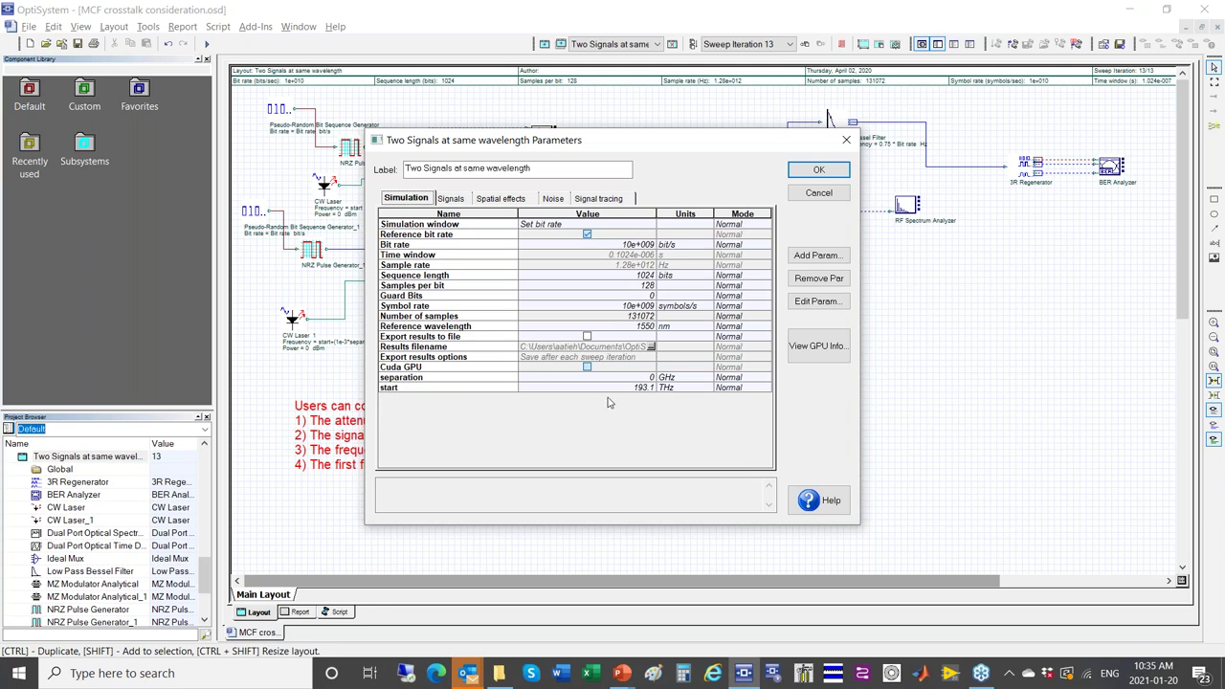
drag(710, 150, 858, 141)
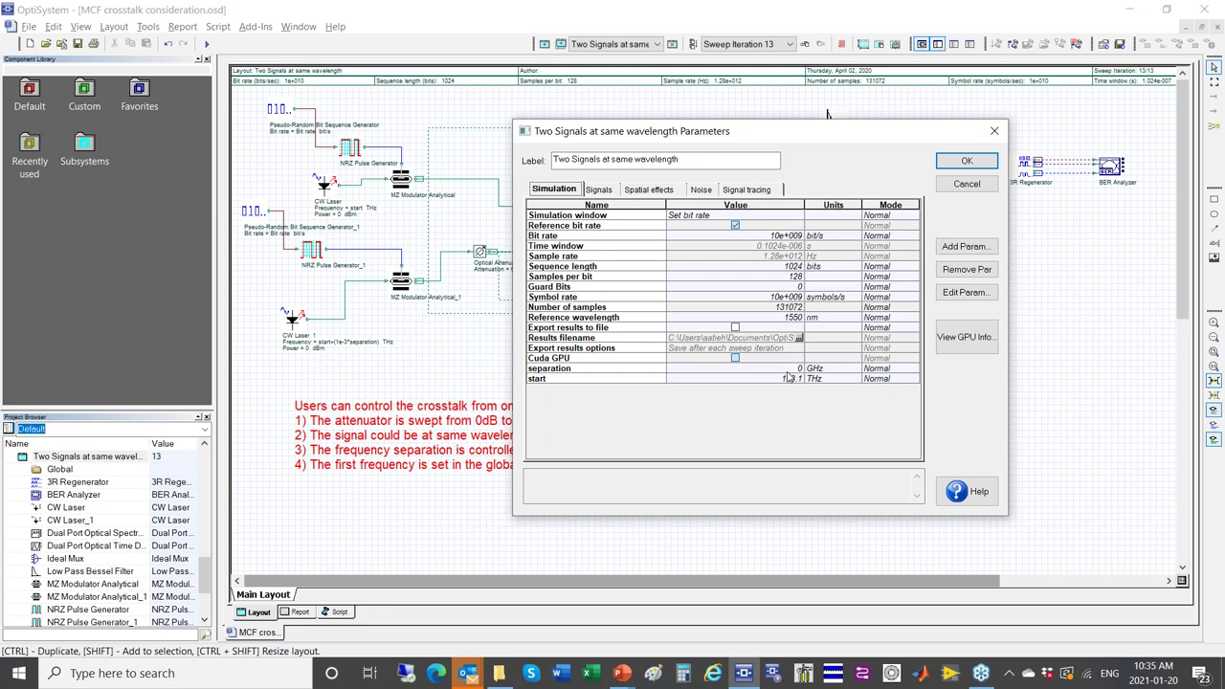
click(994, 132)
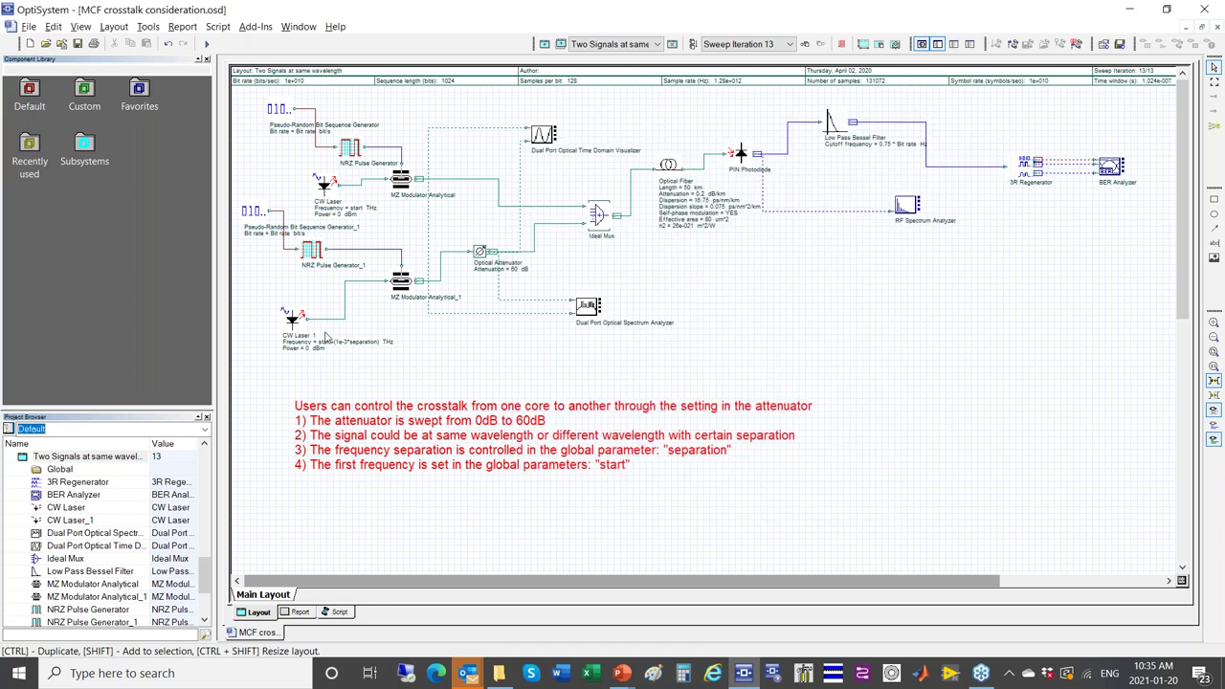
Step: Evaluate the frequency scripts of CW Laser and CW Laser_1 to check both laser frequencies
double_click(325, 194)
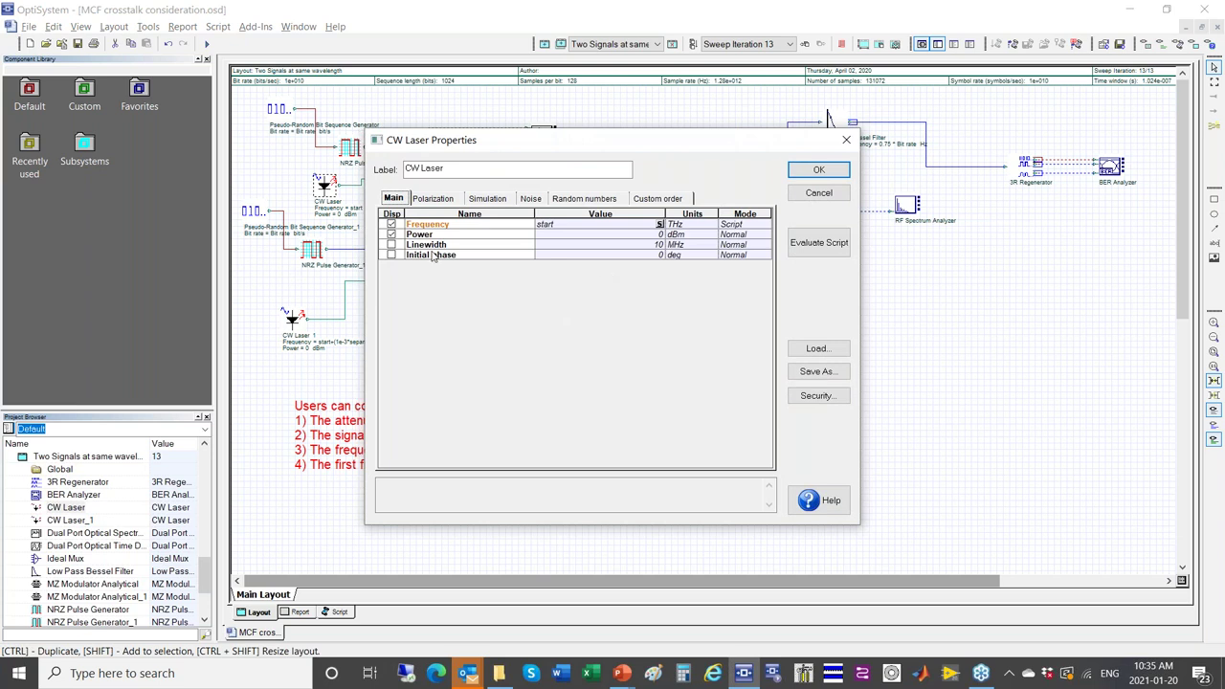
click(818, 242)
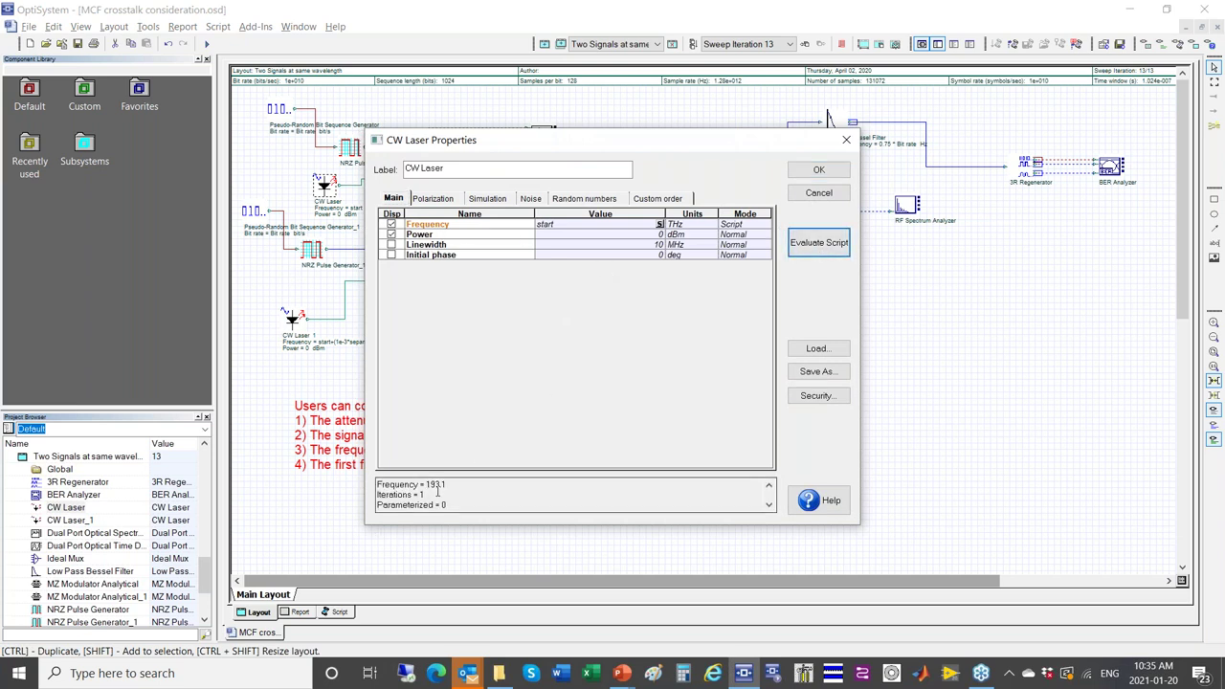
click(845, 140)
double_click(297, 319)
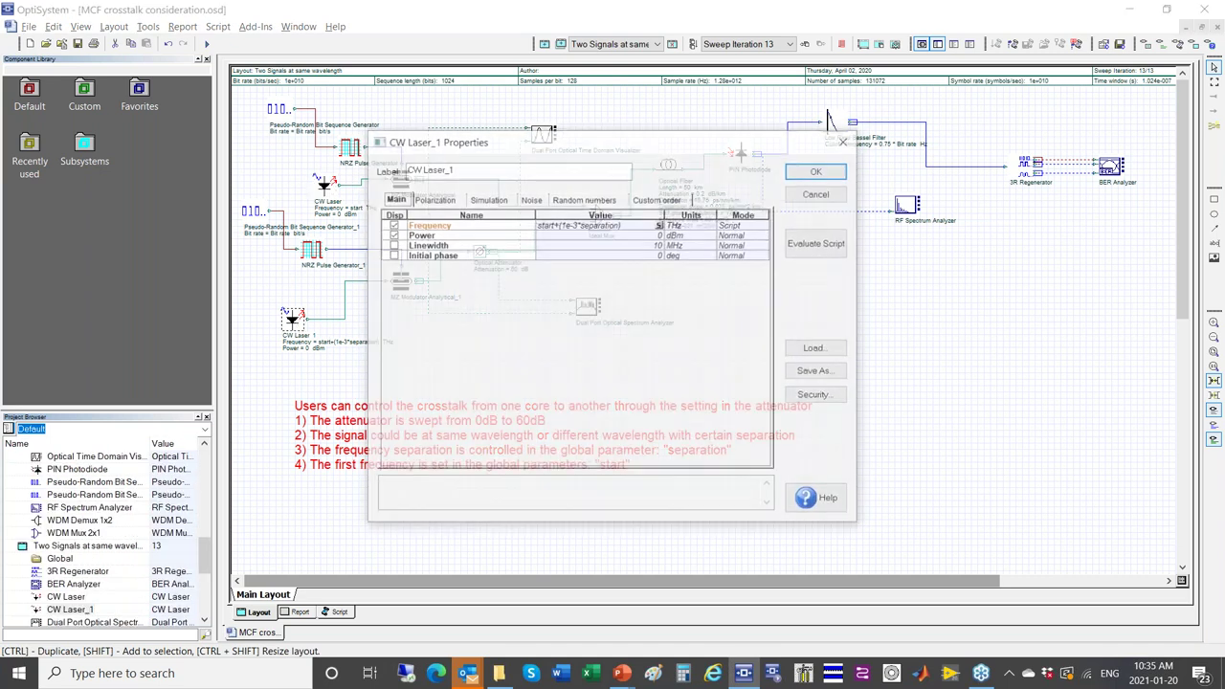
click(813, 245)
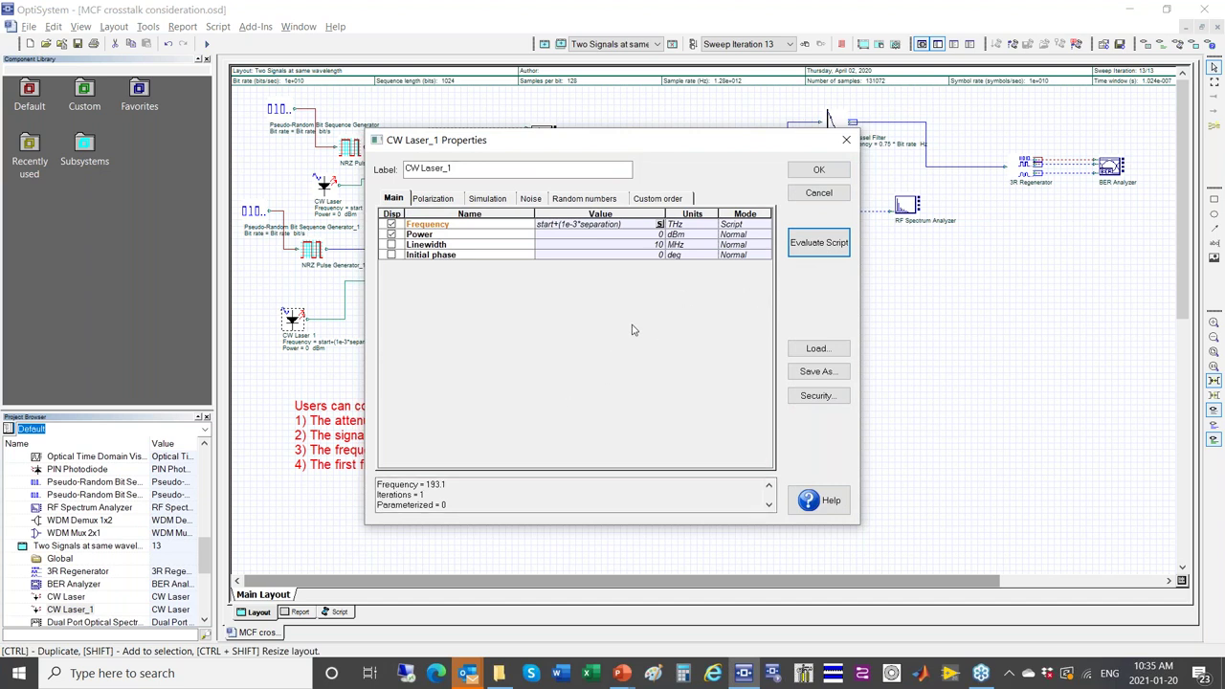
click(819, 194)
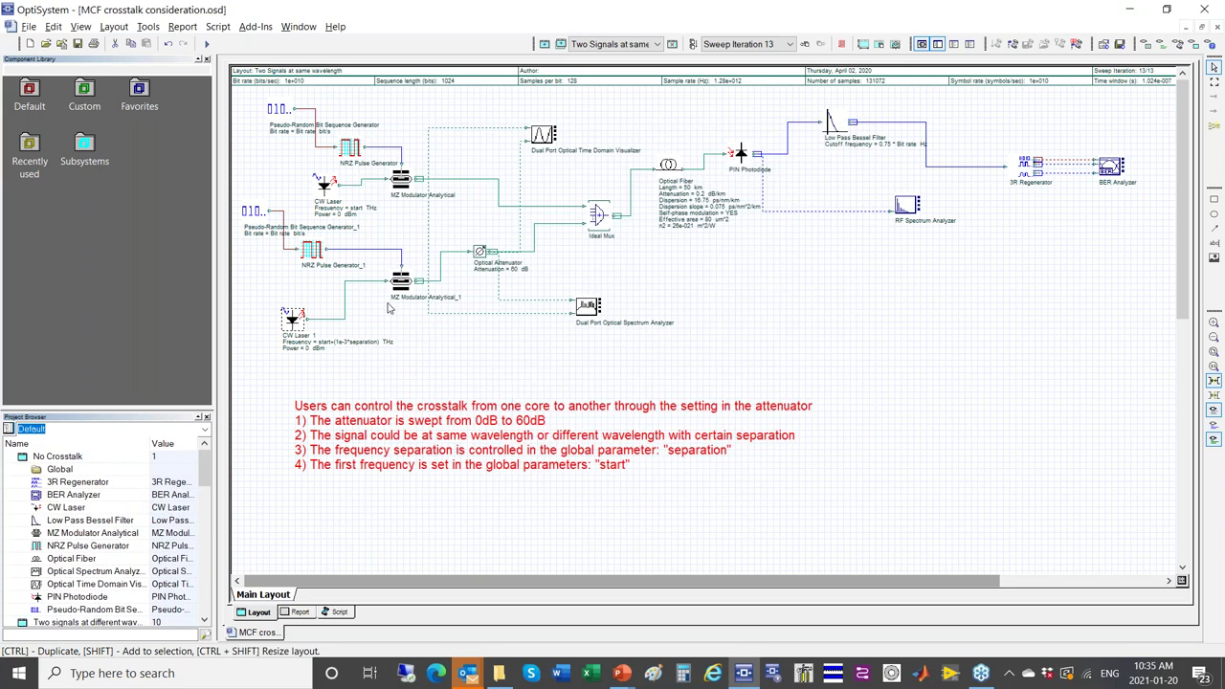
Step: Check the Optical Attenuator's attenuation setting and the Optical Fiber's main, dispersion, PMD and nonlinearity properties
double_click(481, 253)
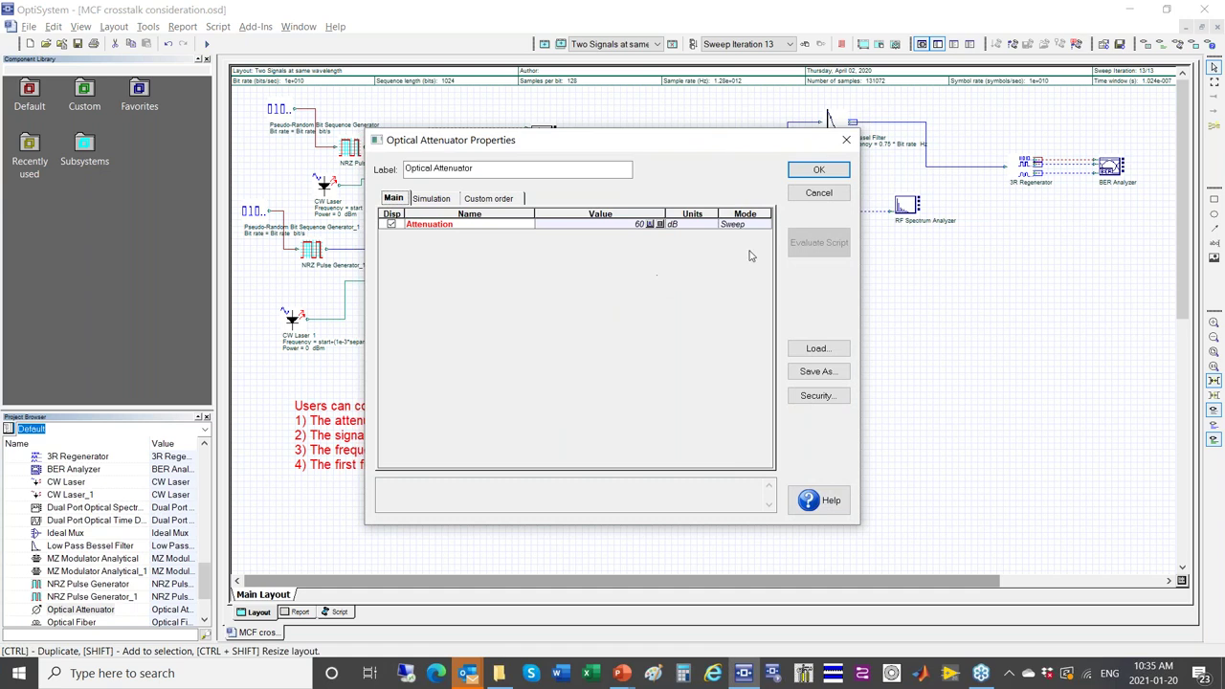
click(818, 192)
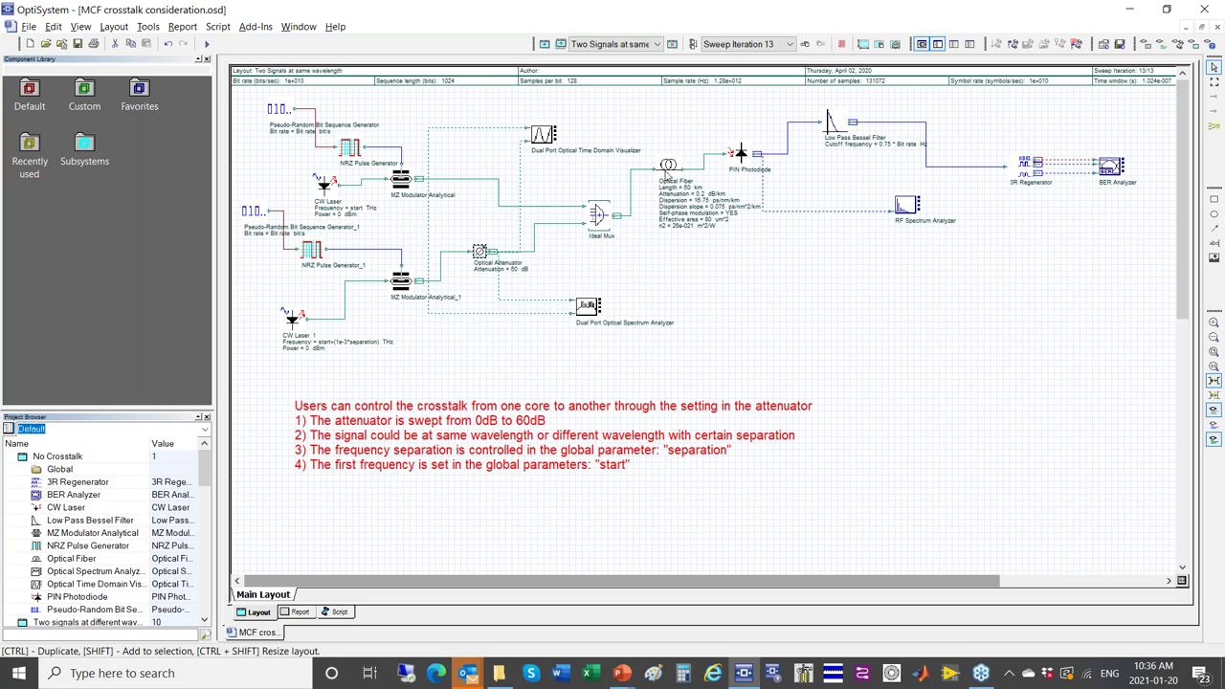
click(668, 165)
double_click(668, 165)
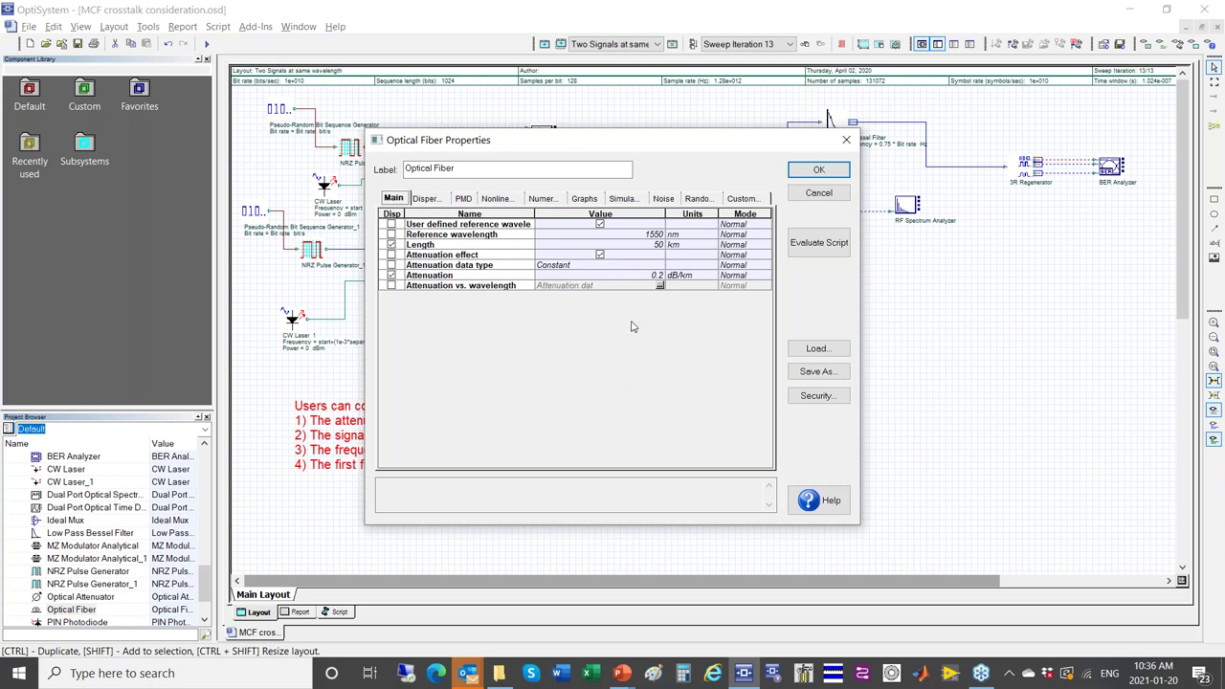
click(423, 199)
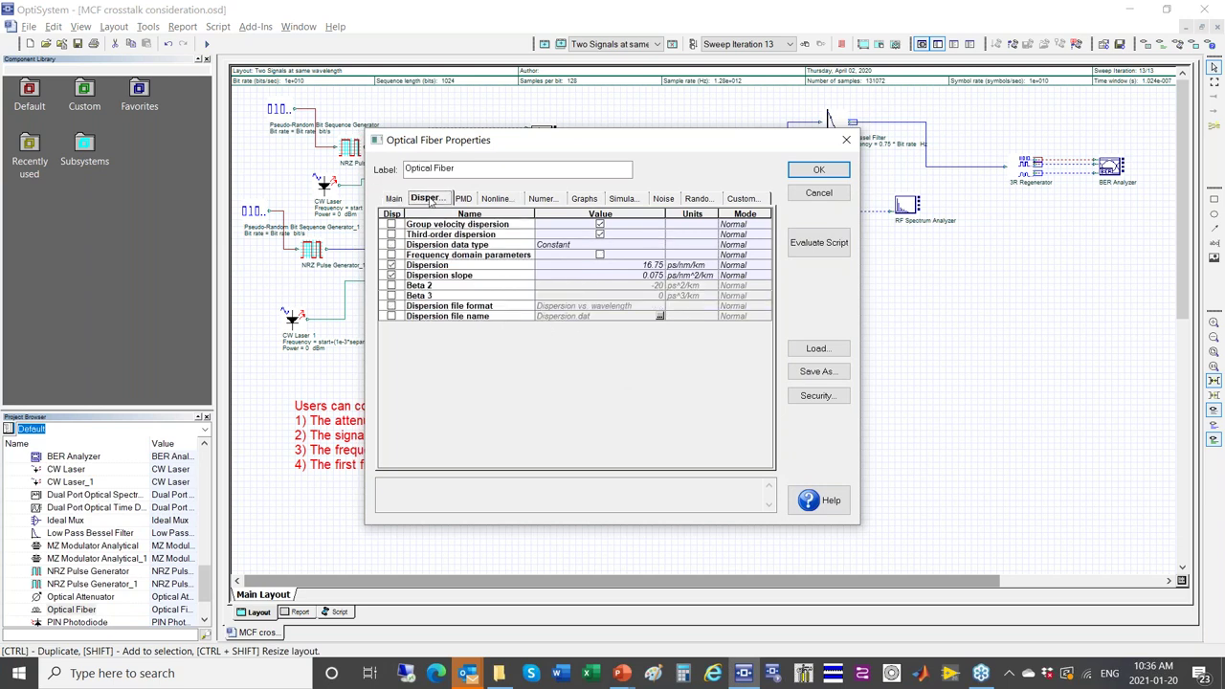
click(468, 198)
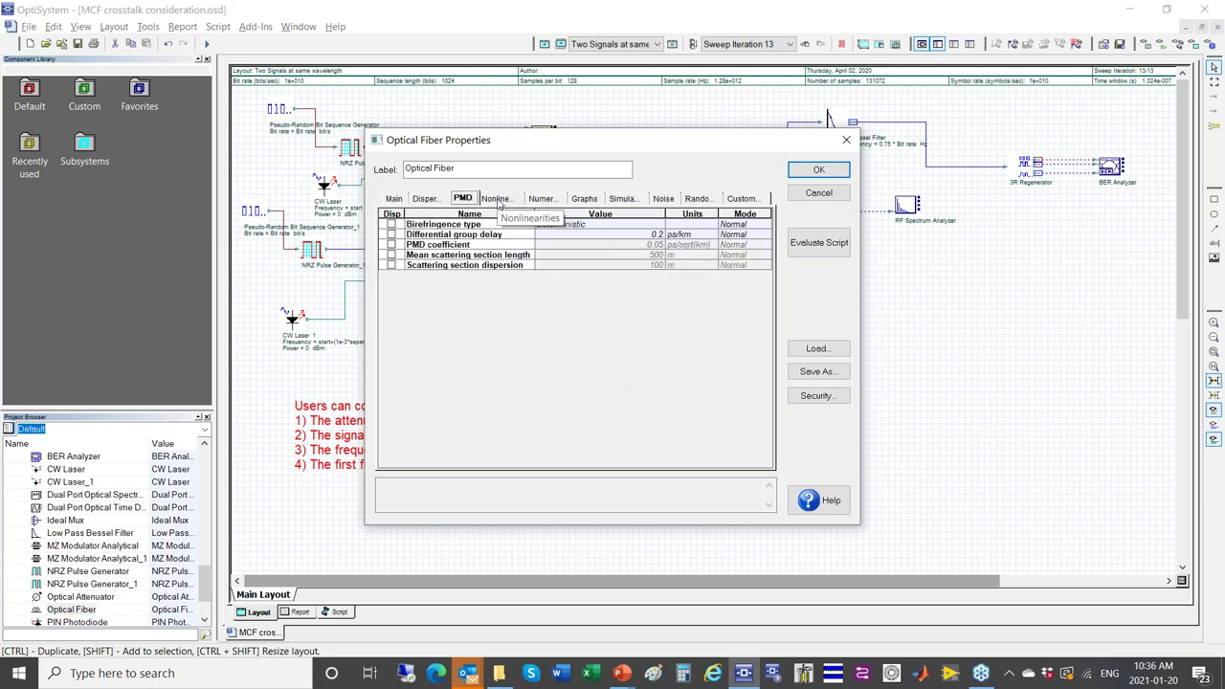
click(498, 200)
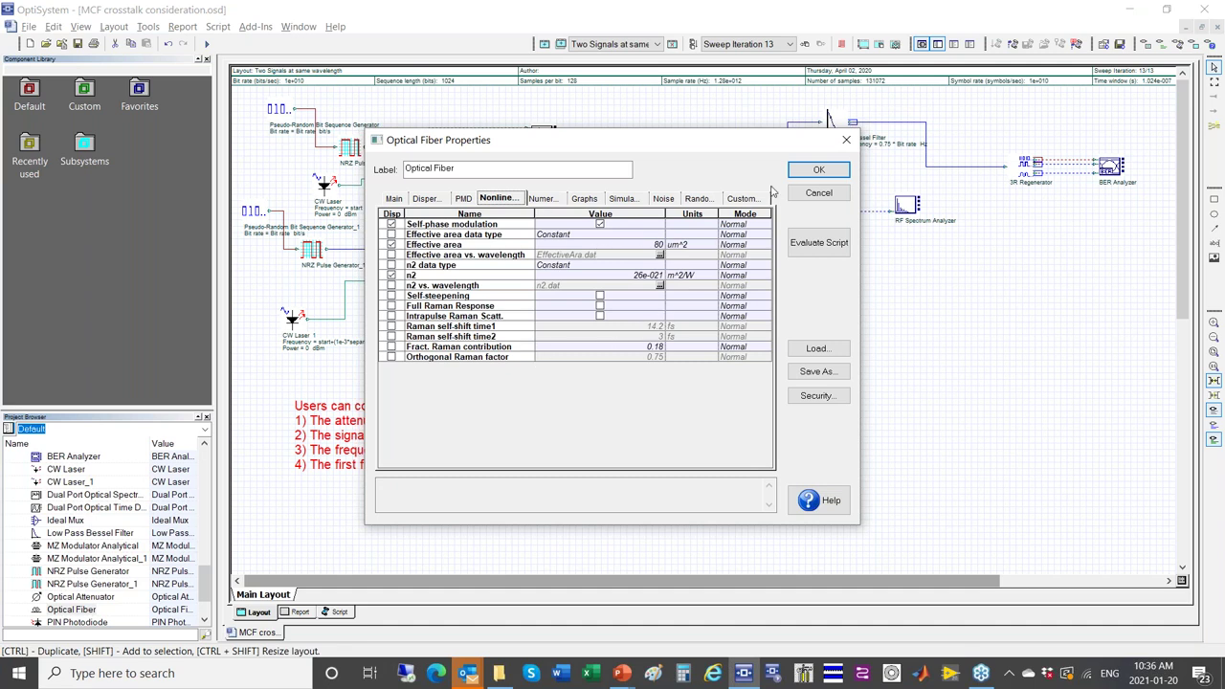
click(846, 140)
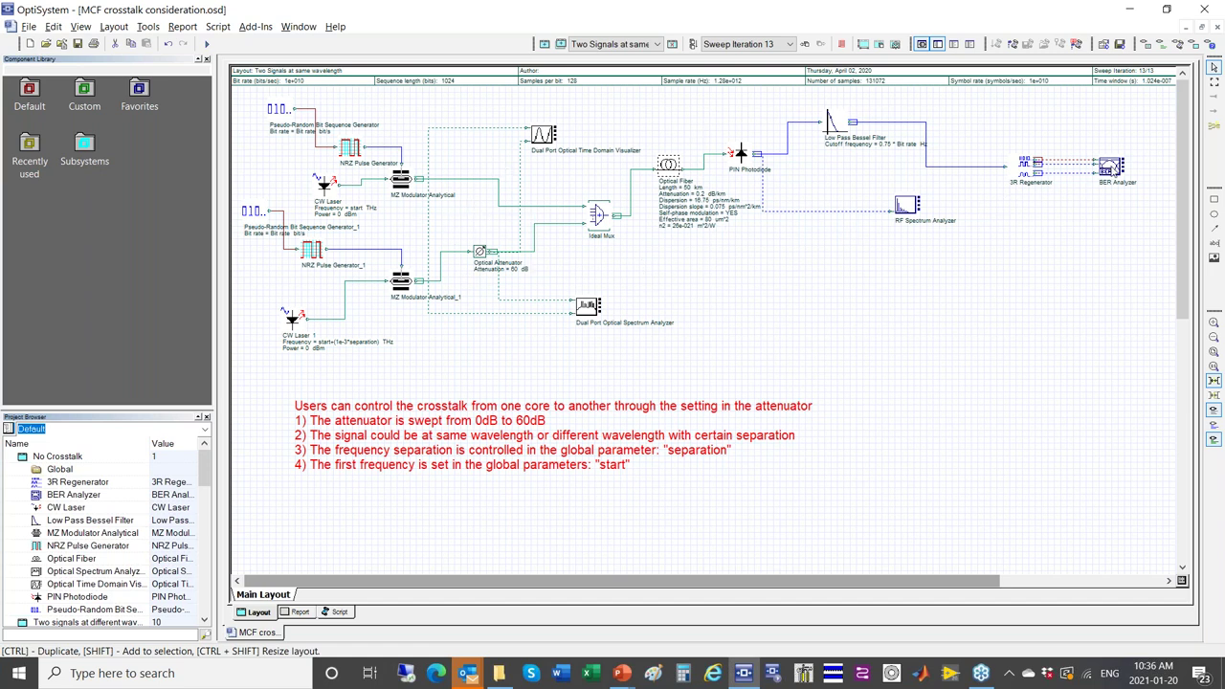
Step: Examine the eye diagram and Q factor analysis in the BER Analyzer
double_click(1108, 168)
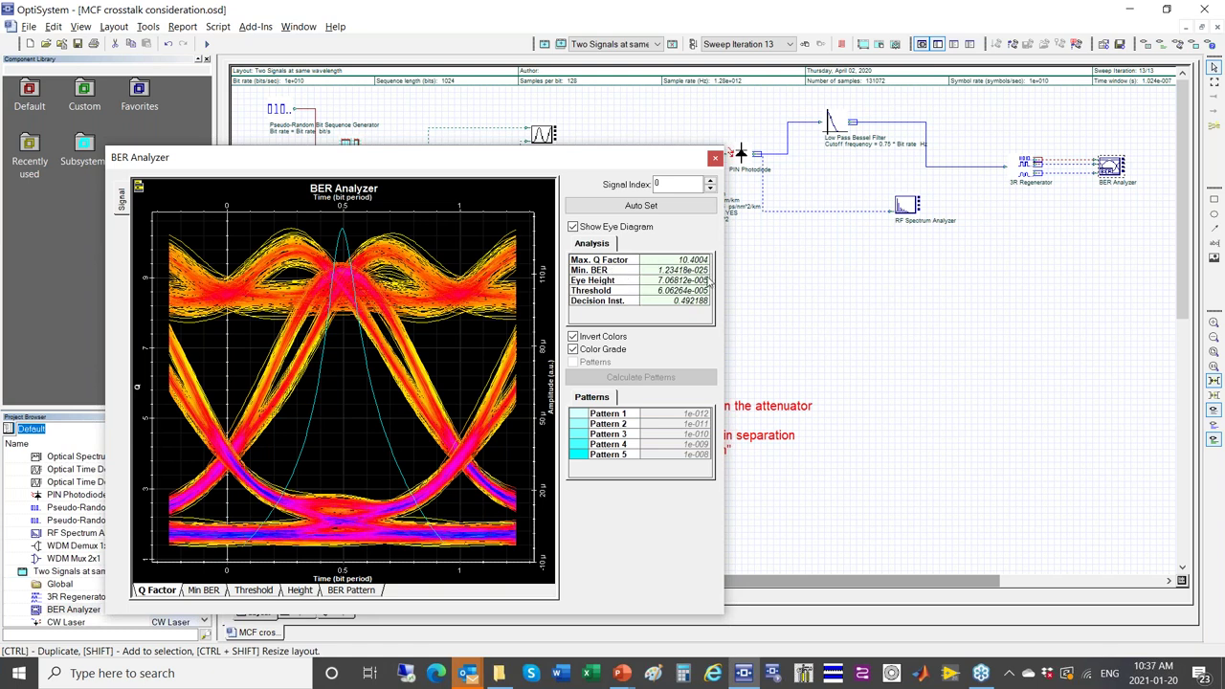
click(715, 157)
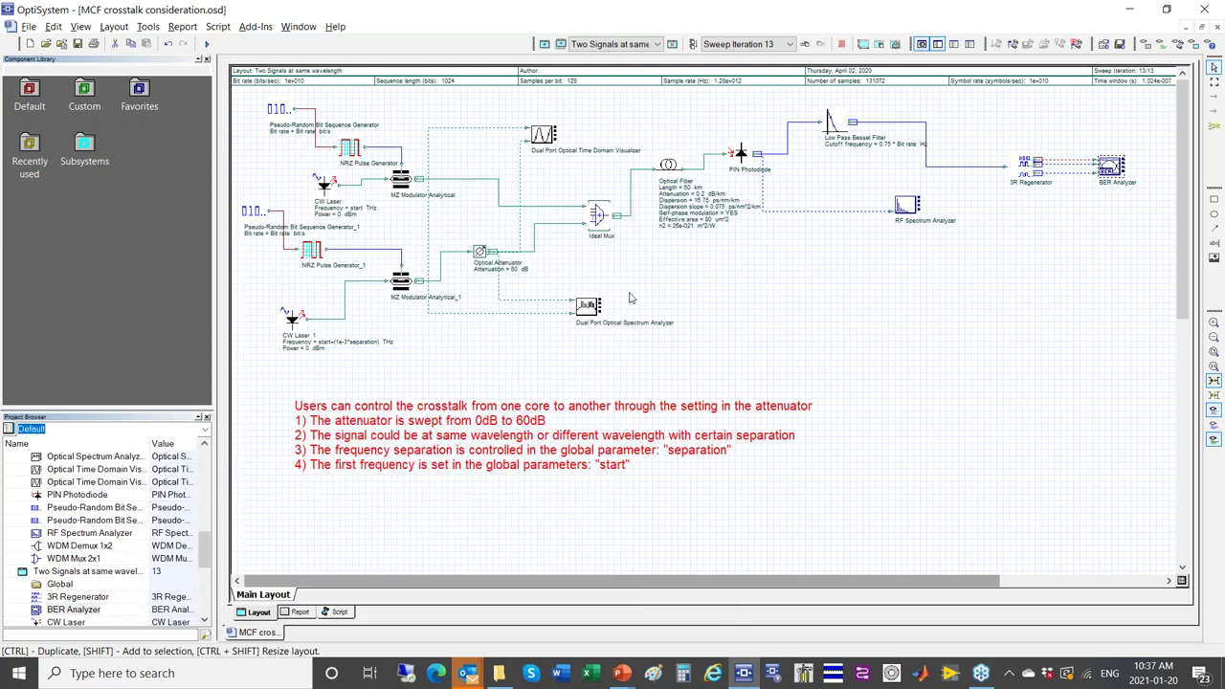
Step: Set the layout's global separation parameter to a nonzero frequency offset in GHz and accept the change
double_click(676, 285)
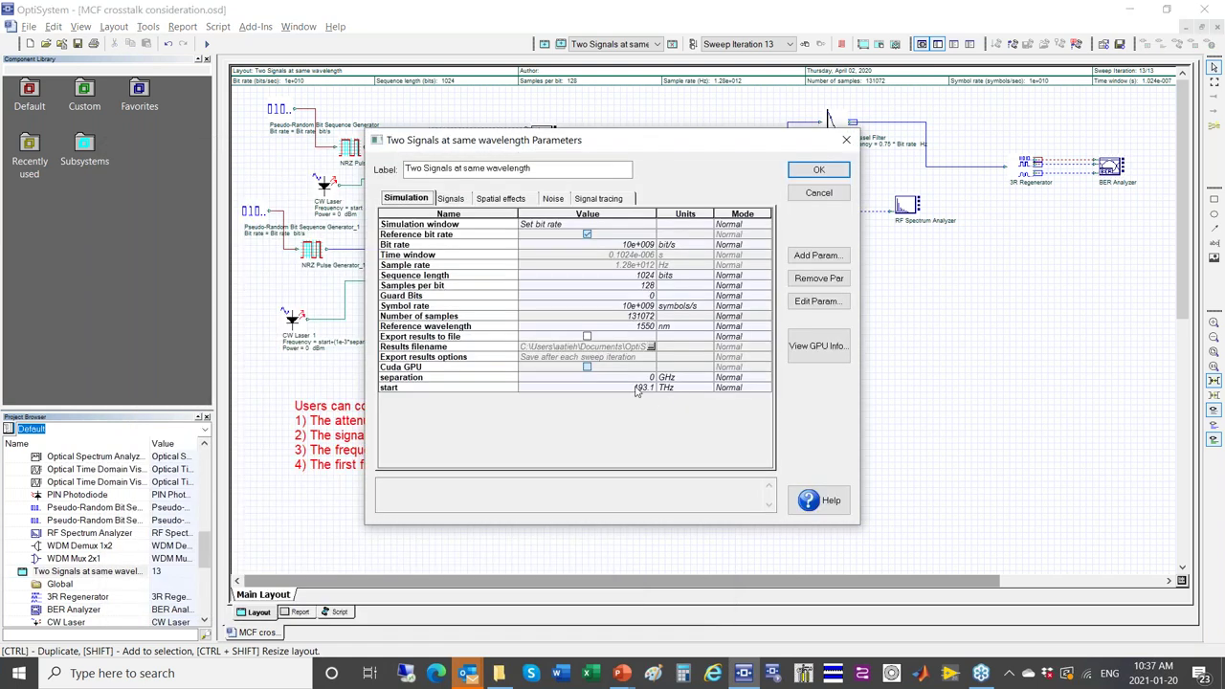
click(633, 381)
text(1)
key(Return)
click(821, 173)
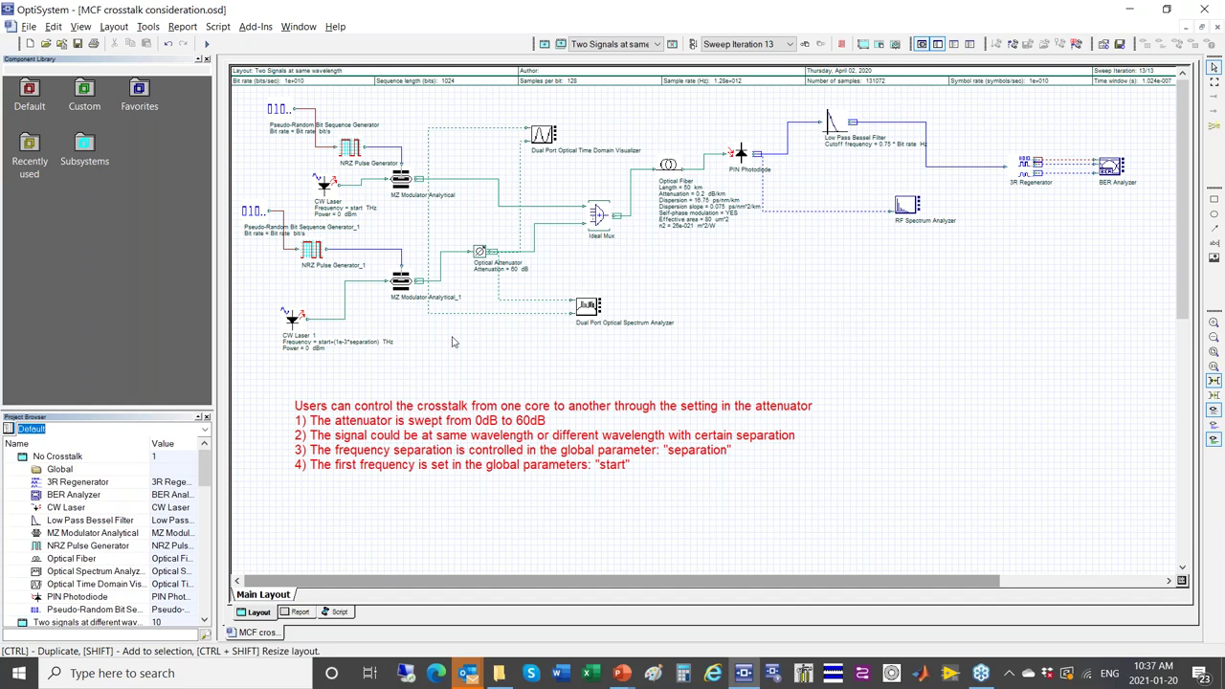
Step: Calculate all sweep iterations in the active layout with Stop on warning enabled
click(206, 43)
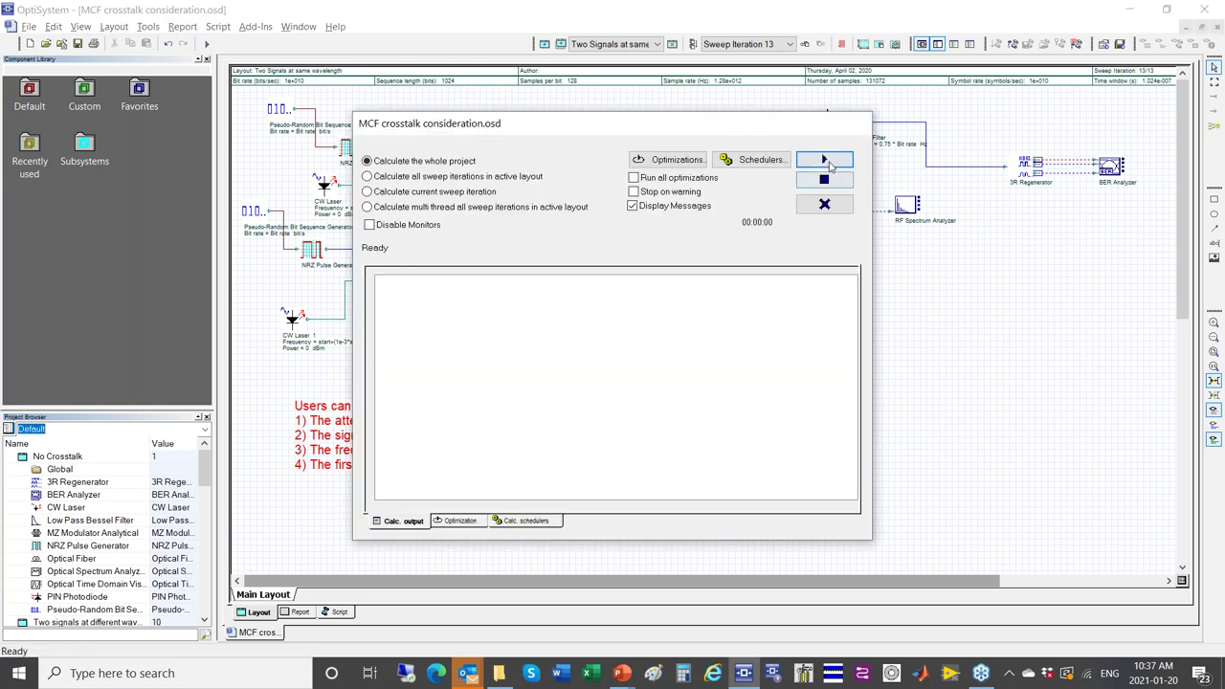
click(423, 177)
click(634, 192)
click(824, 158)
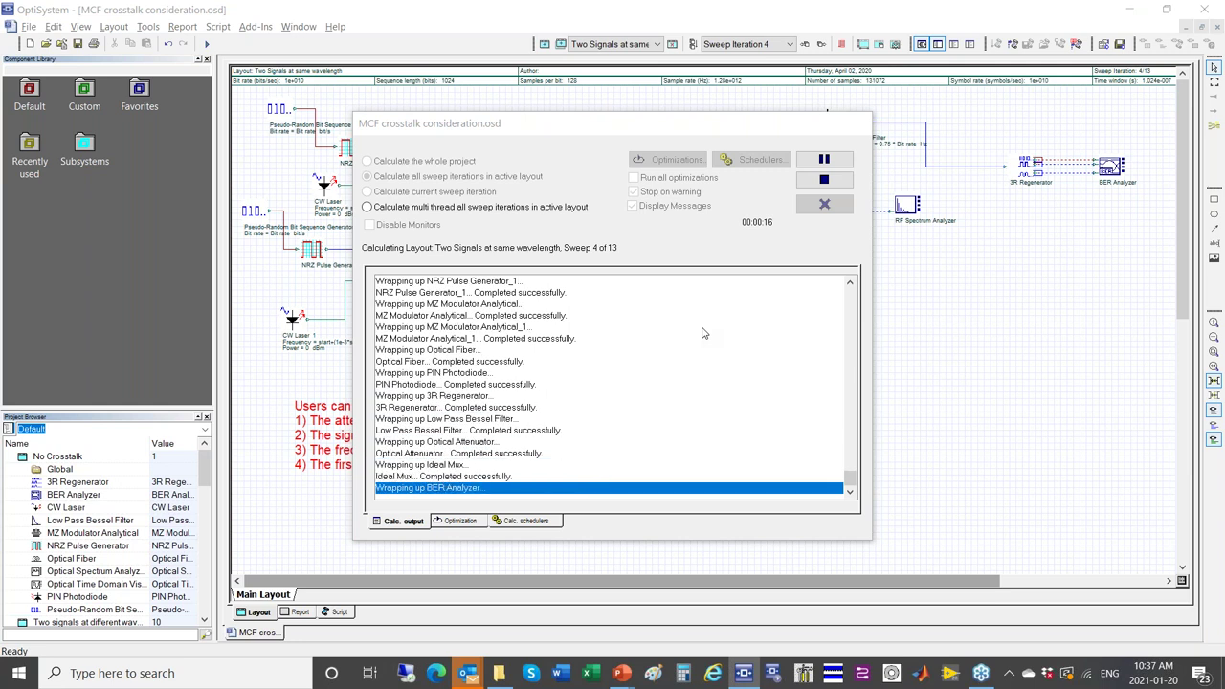
Step: Switch to the PowerPoint slide show and advance the Live Demo slide to its crosstalk consideration bullet
key(alt+Tab)
key(alt+Tab)
key(alt+Tab)
key(alt+Tab)
key(alt+Tab)
key(alt+Tab)
key(alt+Tab)
key(alt+Tab)
key(alt+Tab)
key(alt+Tab)
key(alt+Tab)
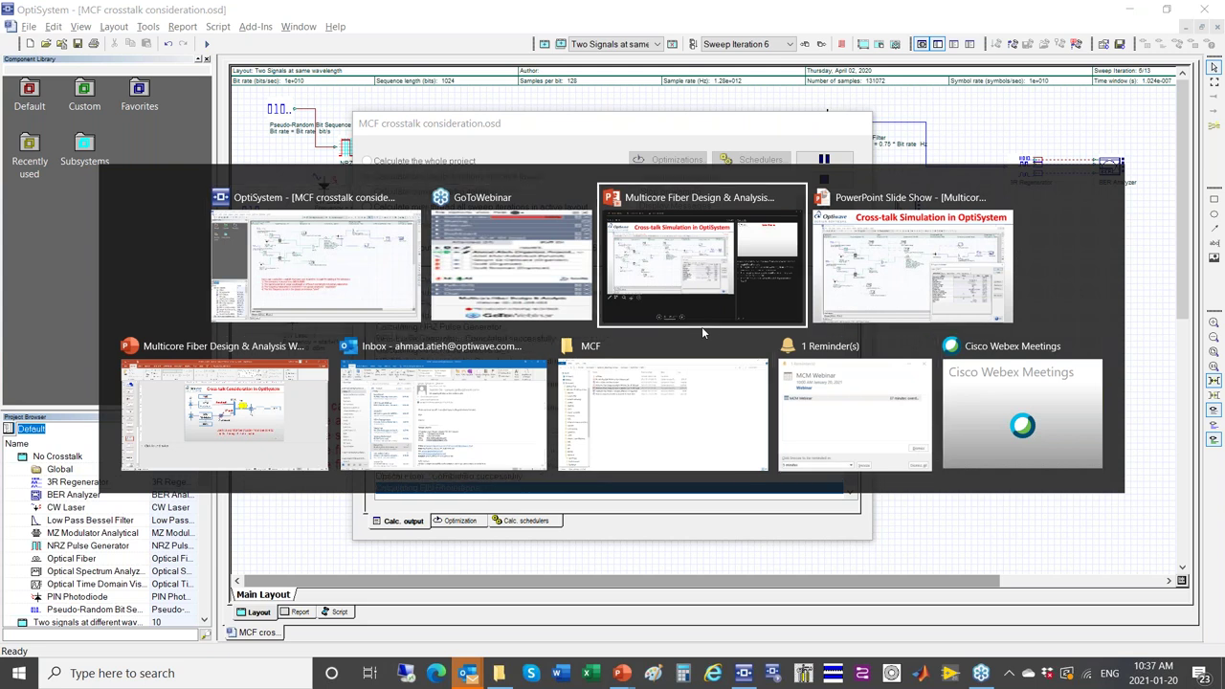
click(702, 326)
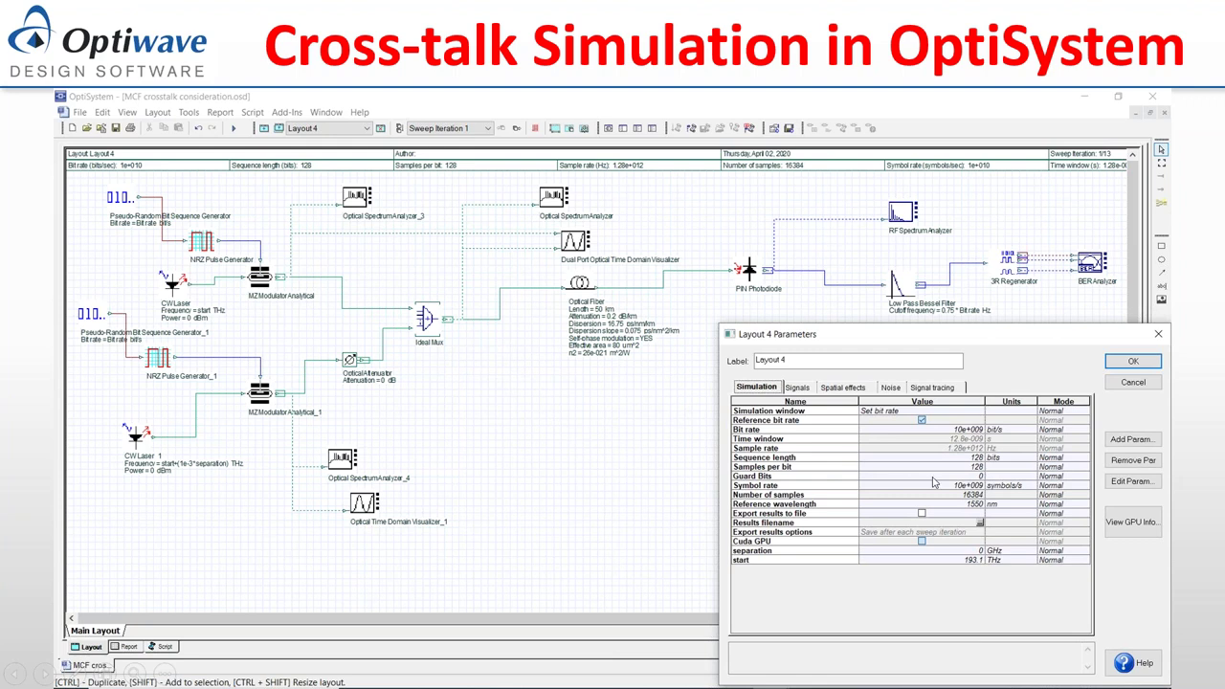
click(468, 421)
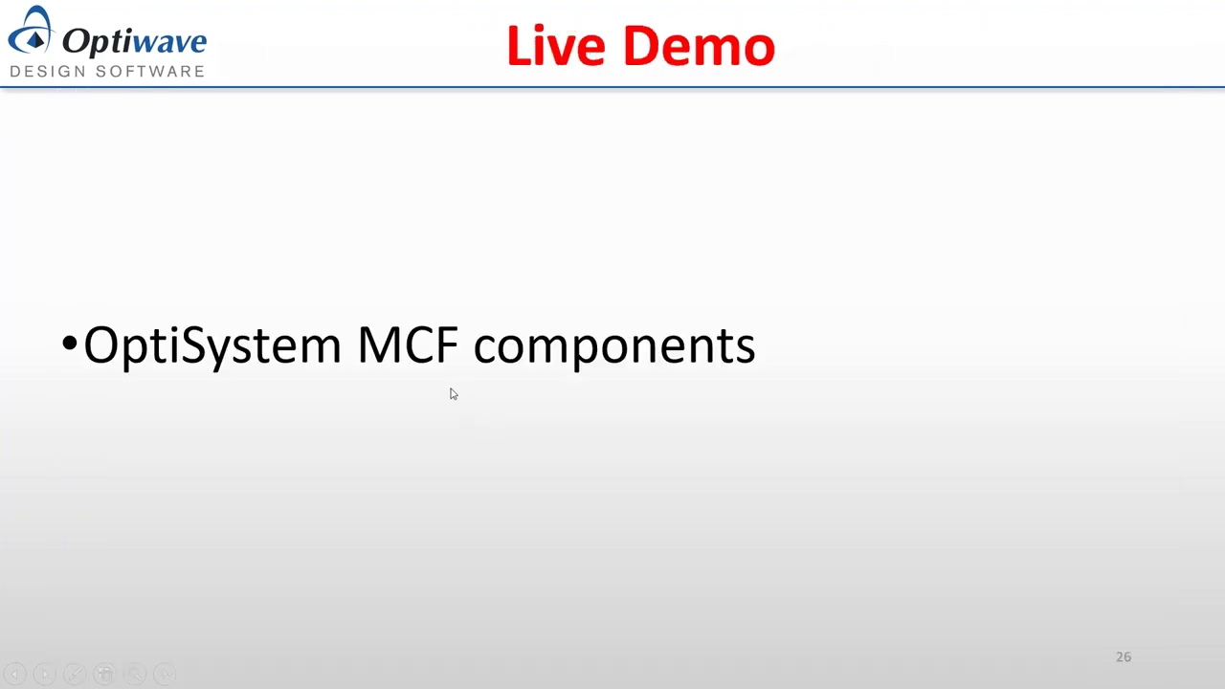
key(Right)
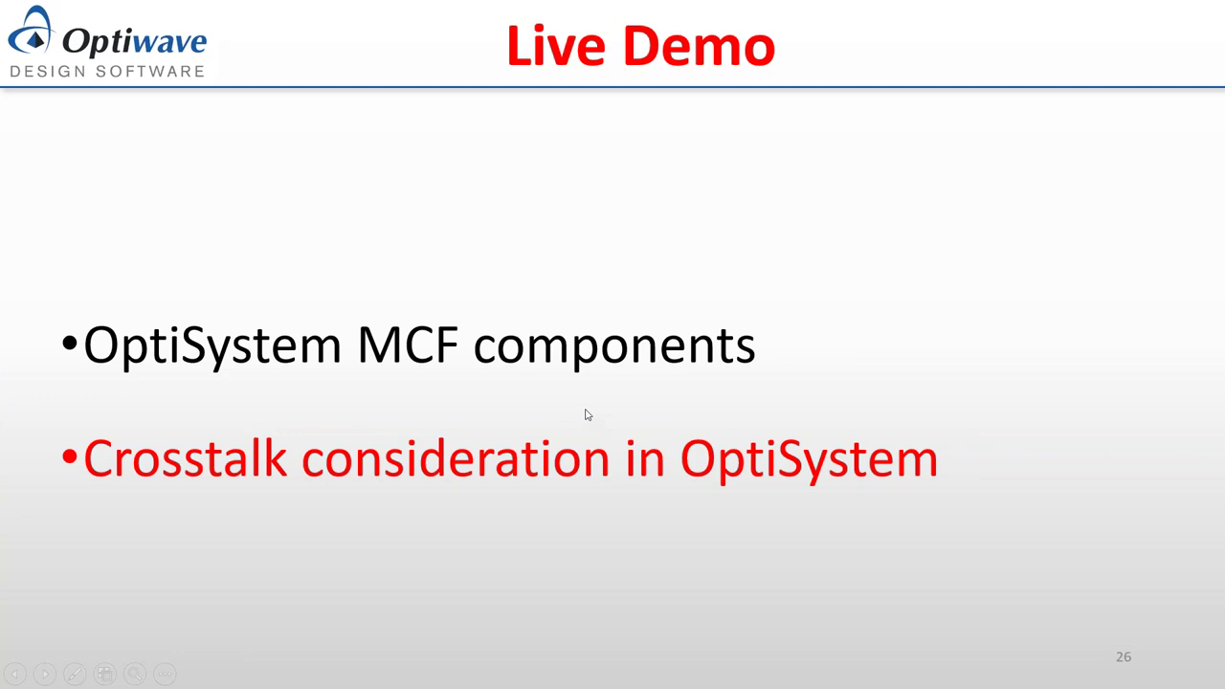
Step: Switch back to OptiSystem and close the calculation window once the run has finished
key(alt+Tab)
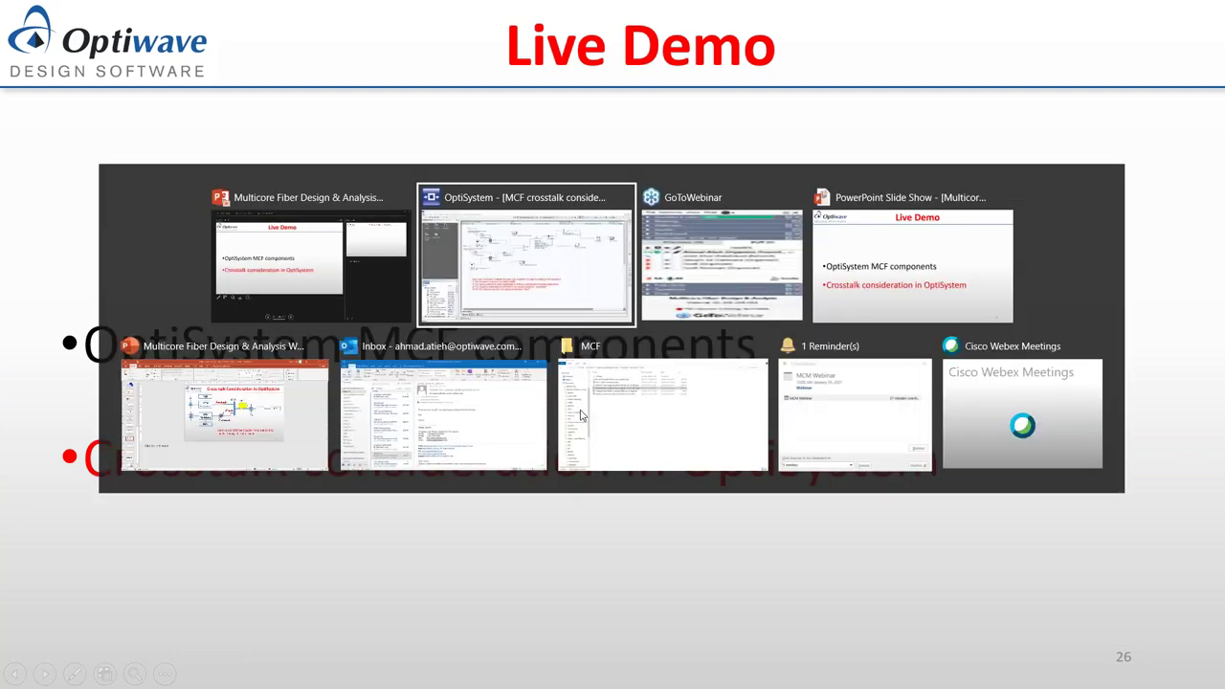
key(alt+Tab)
key(alt+Tab)
key(alt+Tab)
key(alt+Tab)
key(alt+Tab)
key(alt+Tab)
key(alt+Tab)
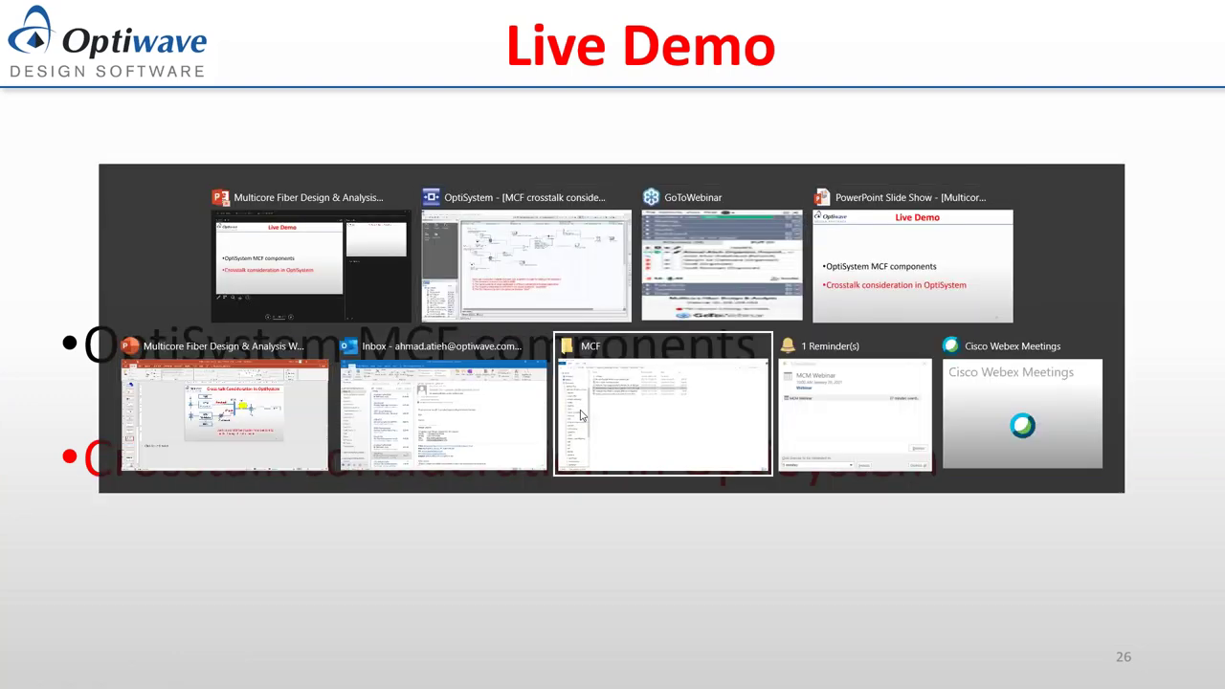
key(alt+Tab)
key(alt+Tab)
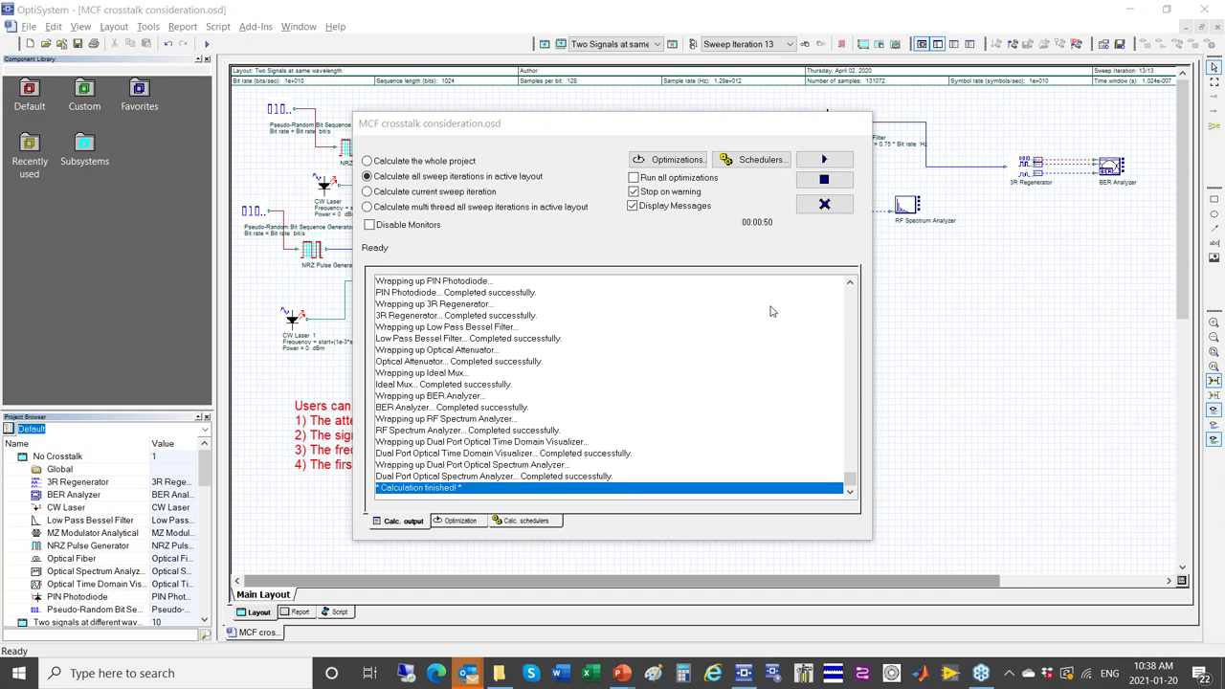
click(823, 204)
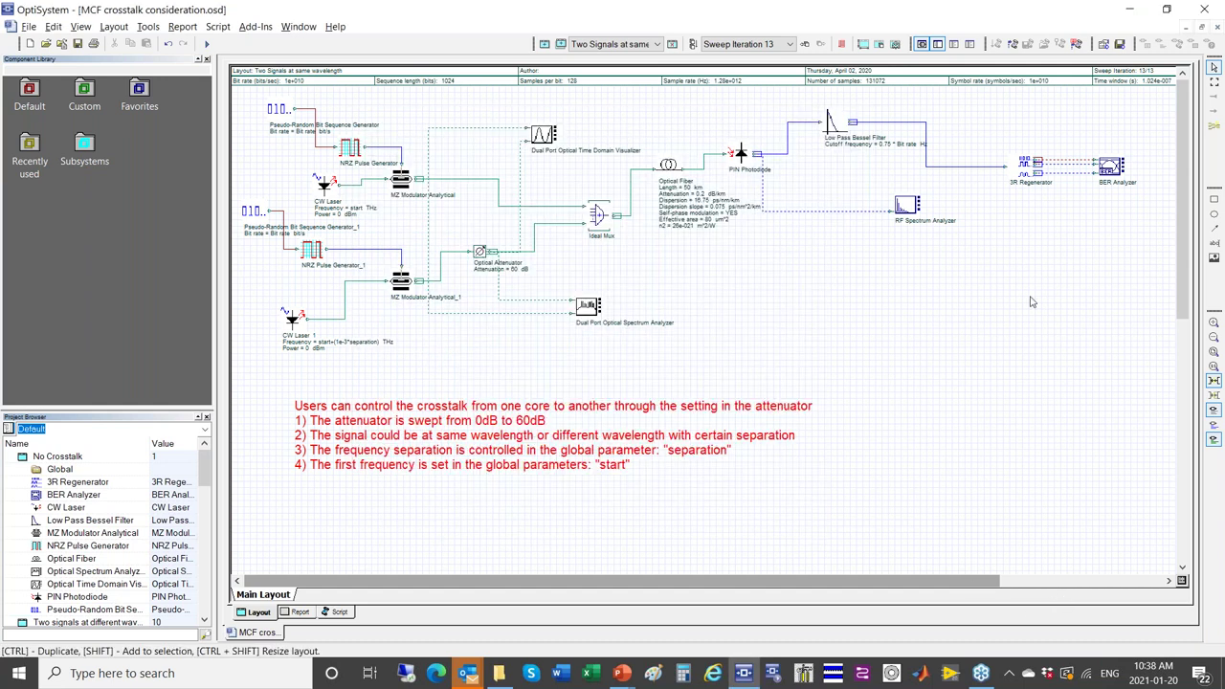
Step: Open the BER Analyzer results, select sweep iteration 1, and move the analyzer window aside to uncover the layout
double_click(1110, 167)
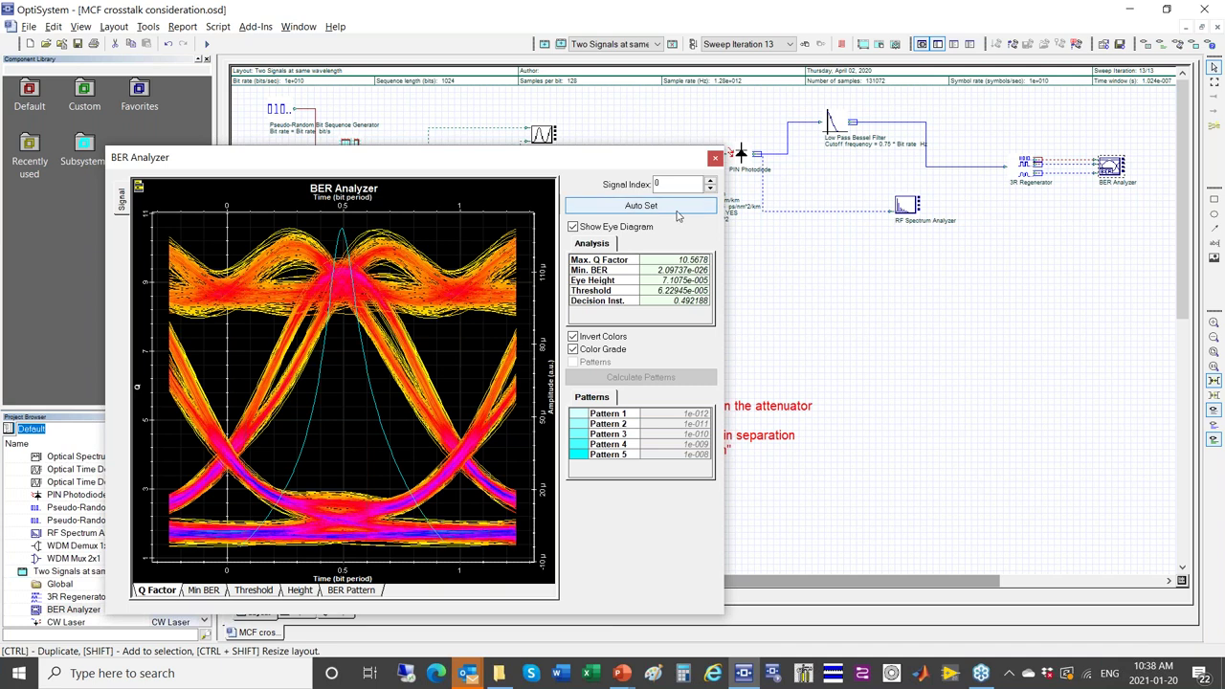
click(656, 45)
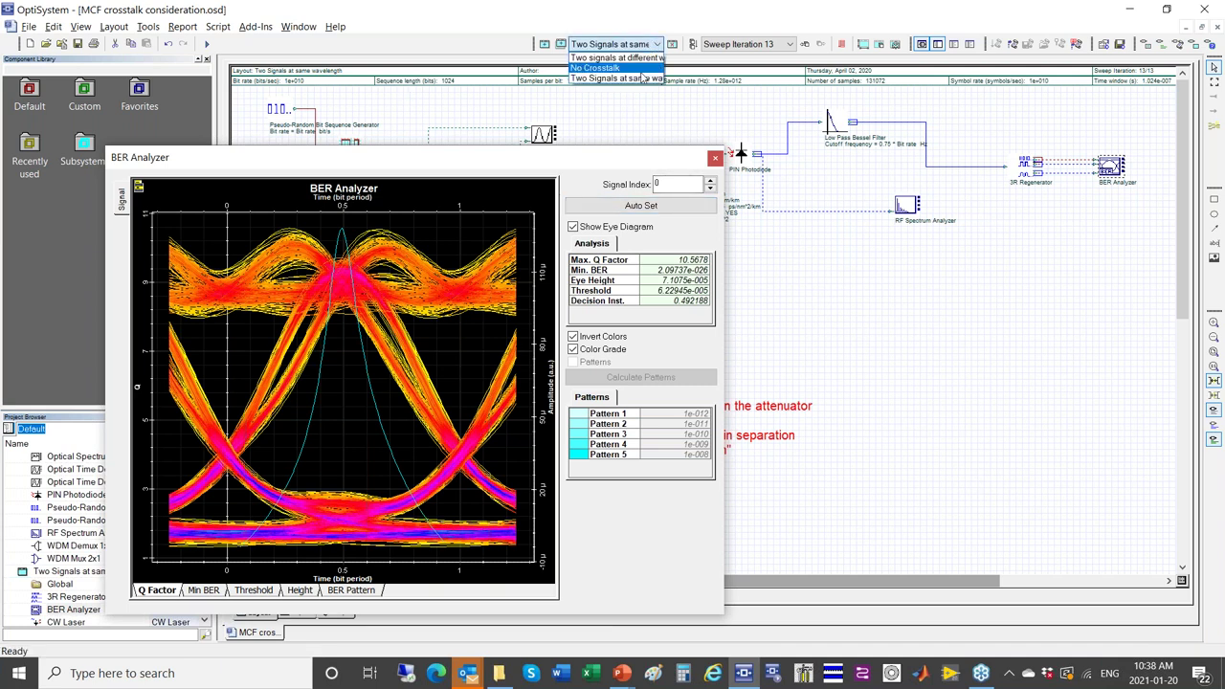
click(790, 44)
click(789, 44)
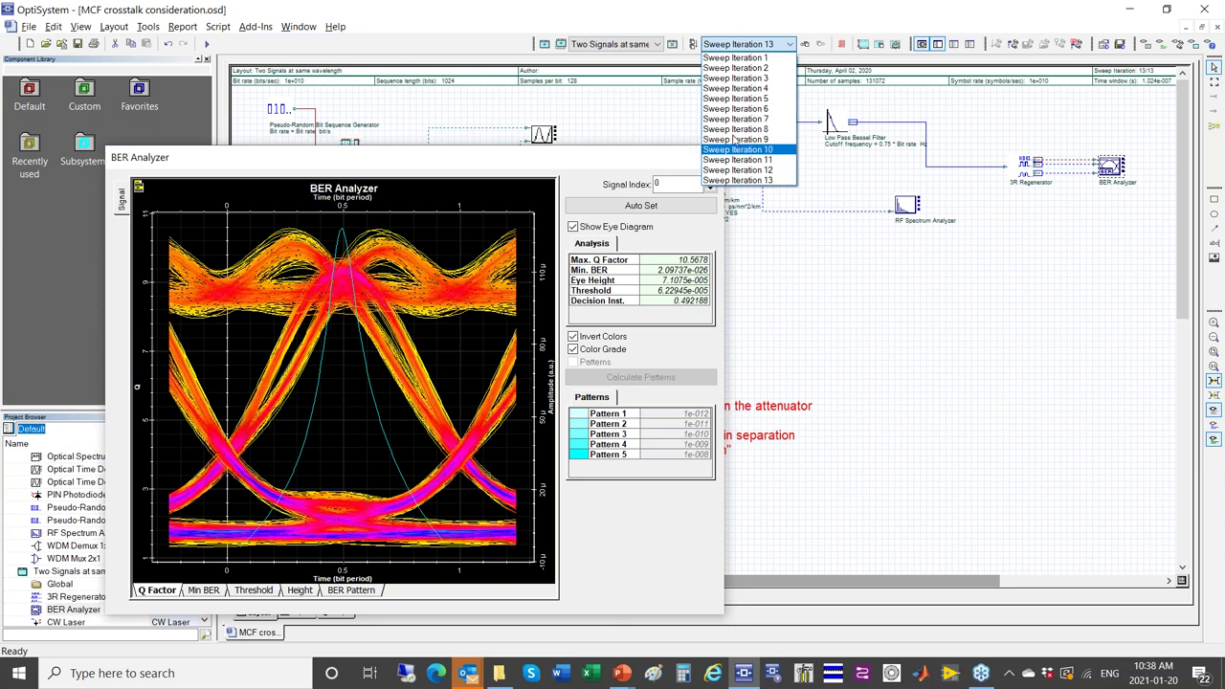
click(734, 57)
drag(545, 165, 968, 153)
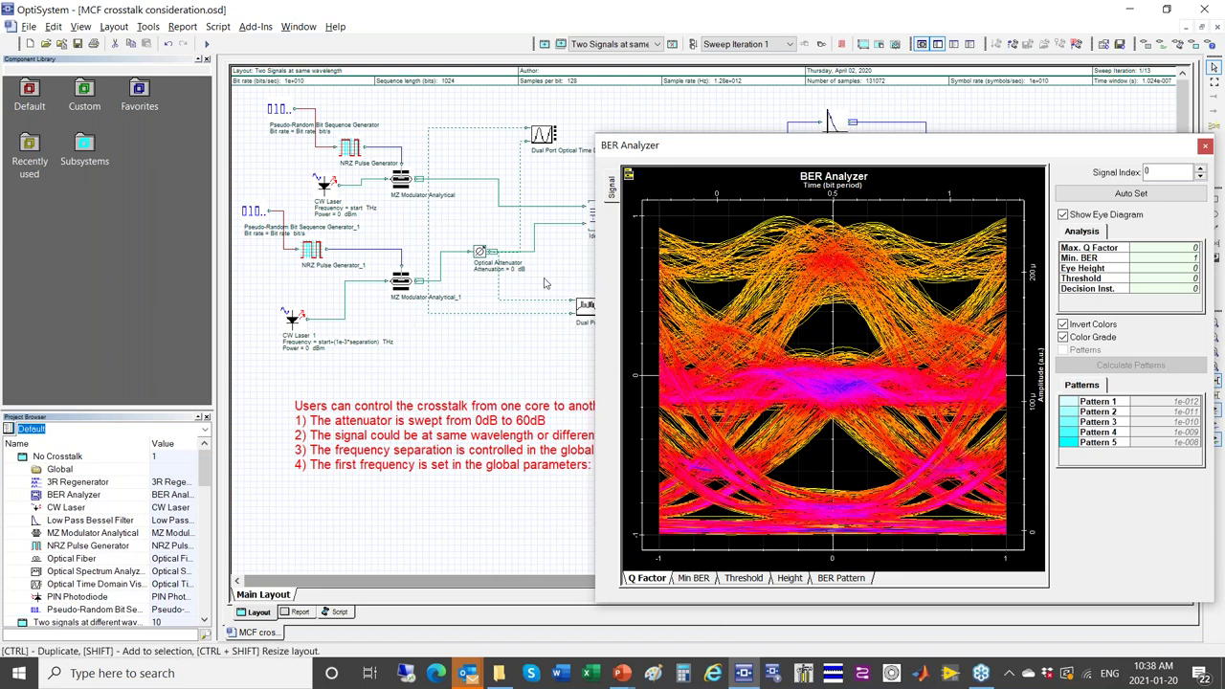
Step: Examine the spectra of the two signals in the Dual Port Optical Spectrum Analyzer
double_click(583, 308)
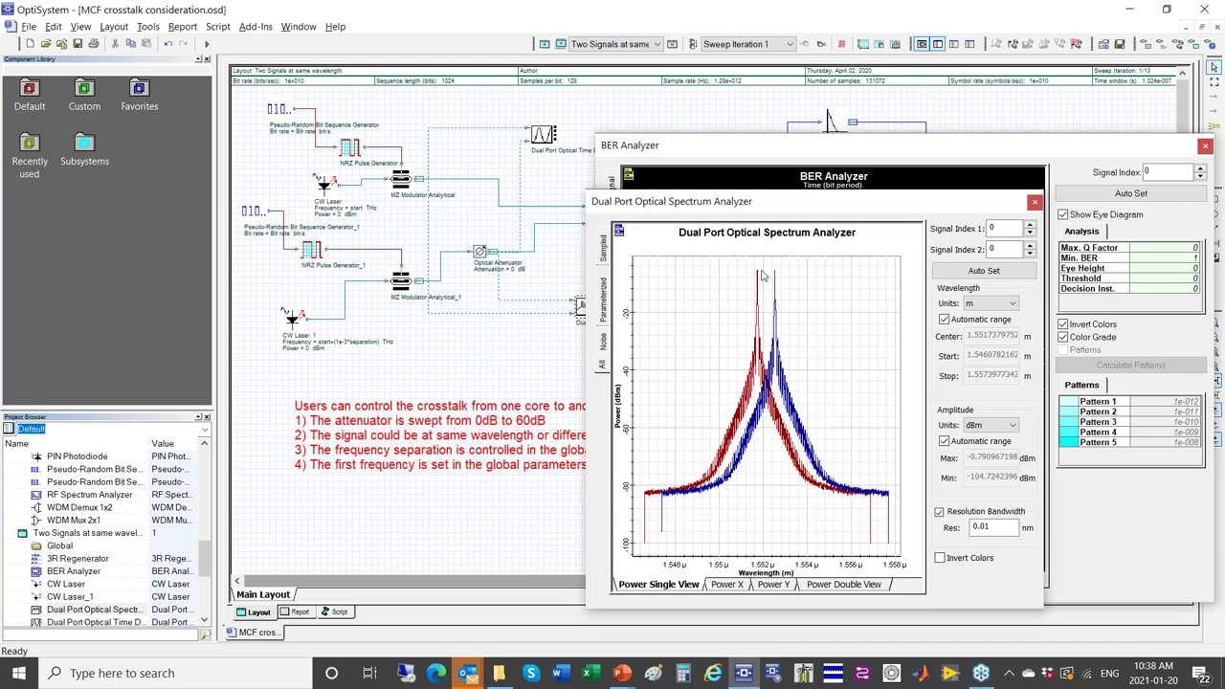
click(1034, 202)
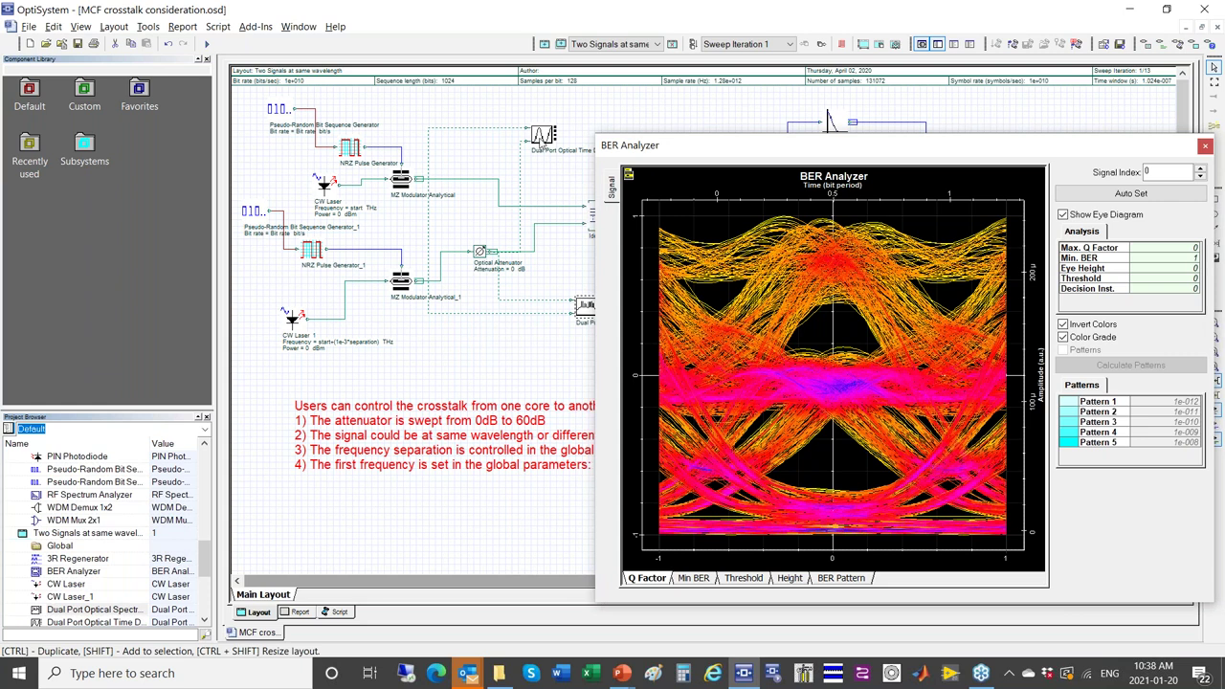
Step: Examine both signals in the Dual Port Optical Time Domain Visualizer, zoomed in and in the Power Double View, and close it
double_click(543, 134)
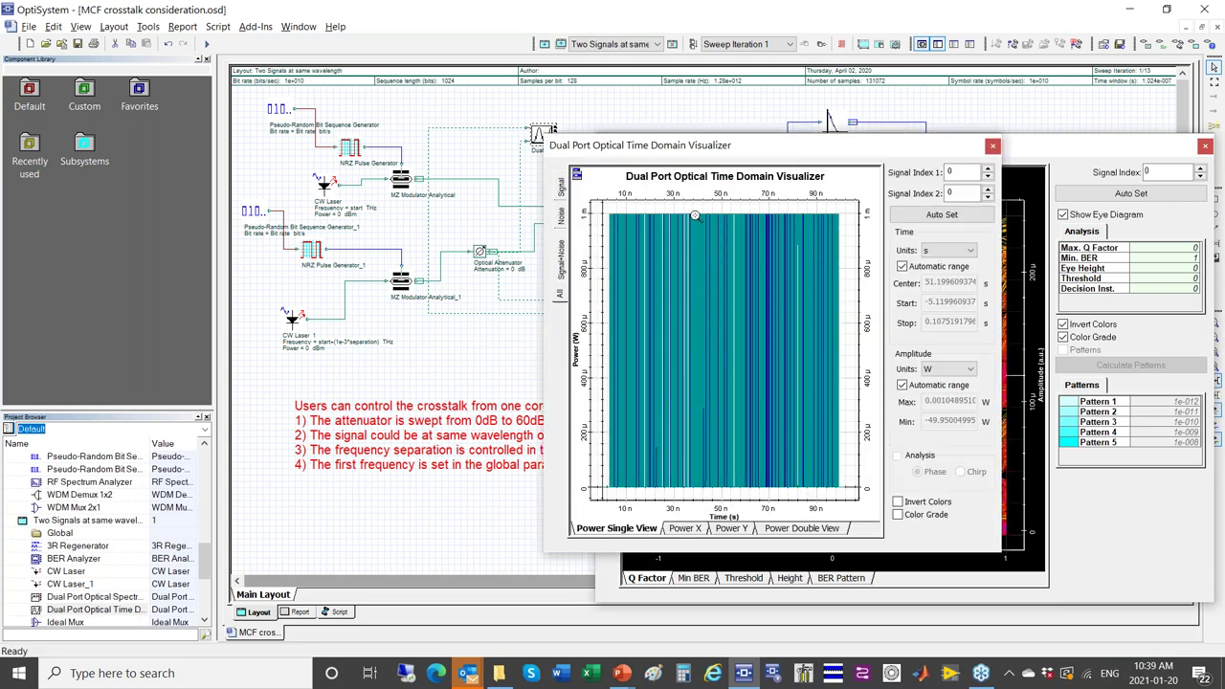
drag(680, 212, 713, 490)
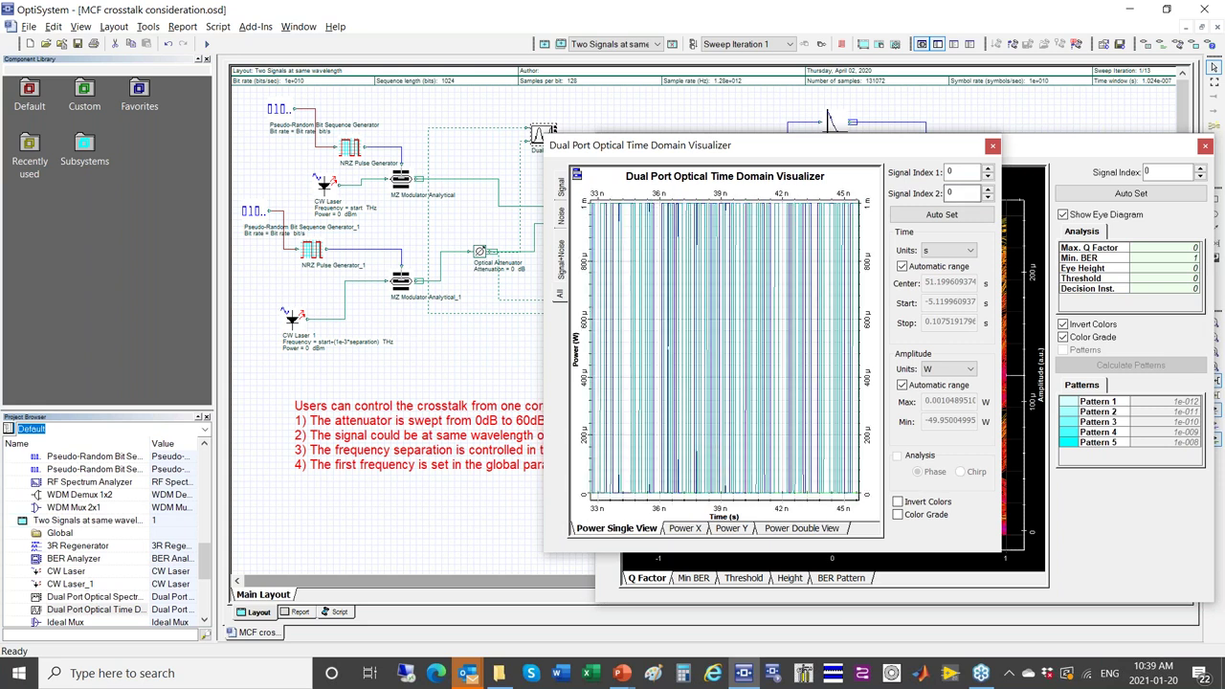
click(802, 529)
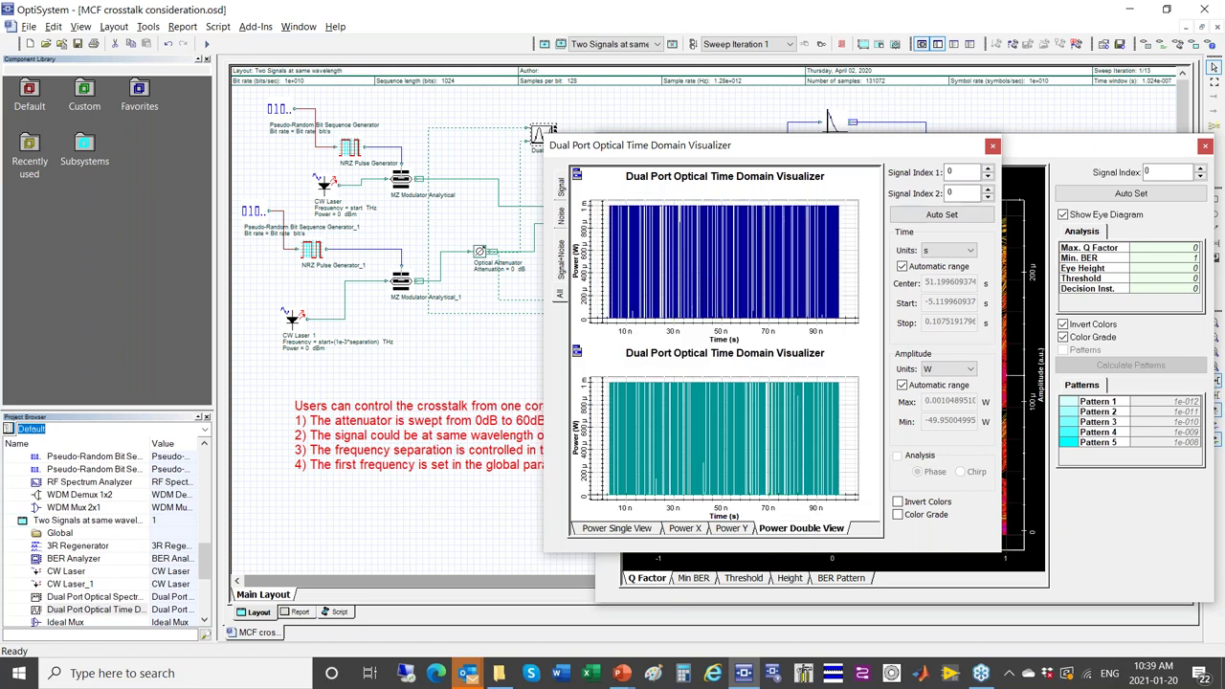
click(992, 146)
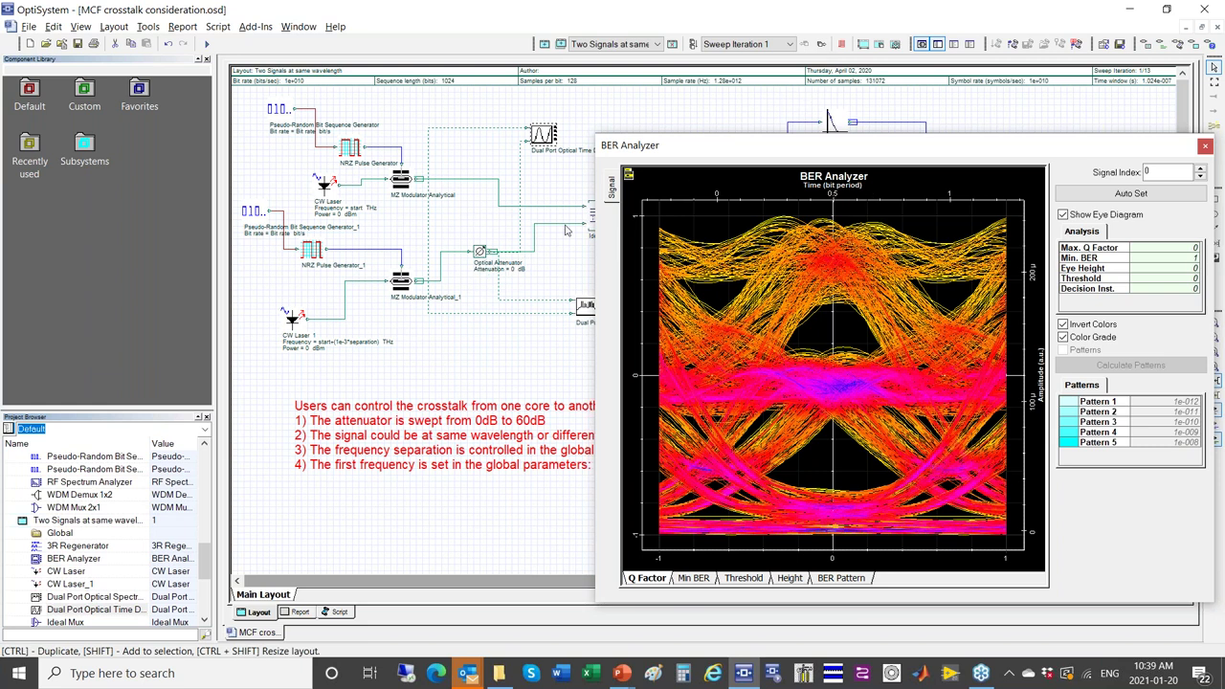
Step: Compare the BER Analyzer eye diagrams for sweep iterations 2, 3 and 8, and close the analyzer
click(820, 43)
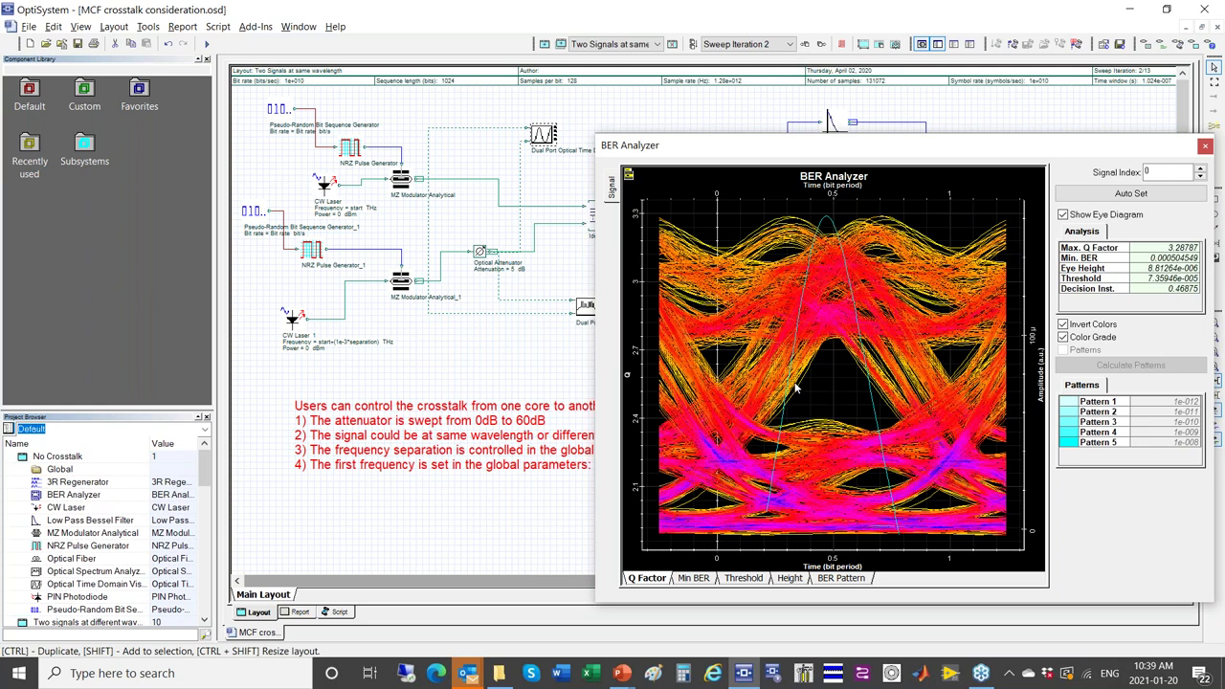
click(789, 44)
click(774, 79)
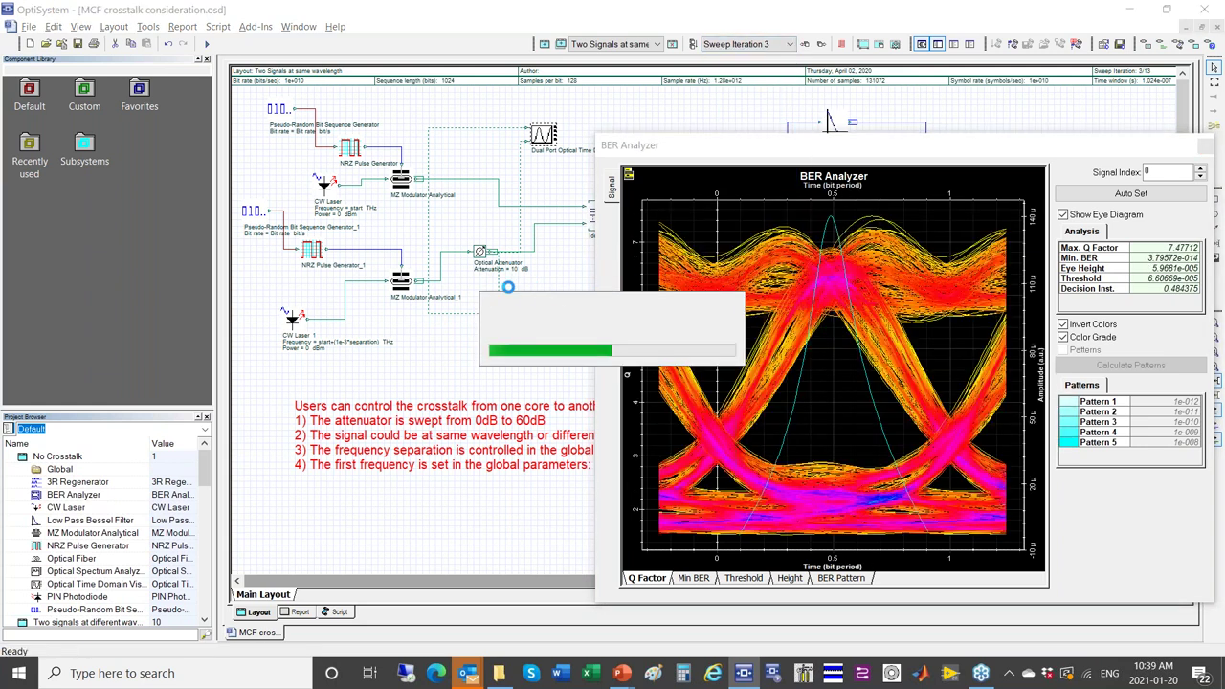
click(788, 44)
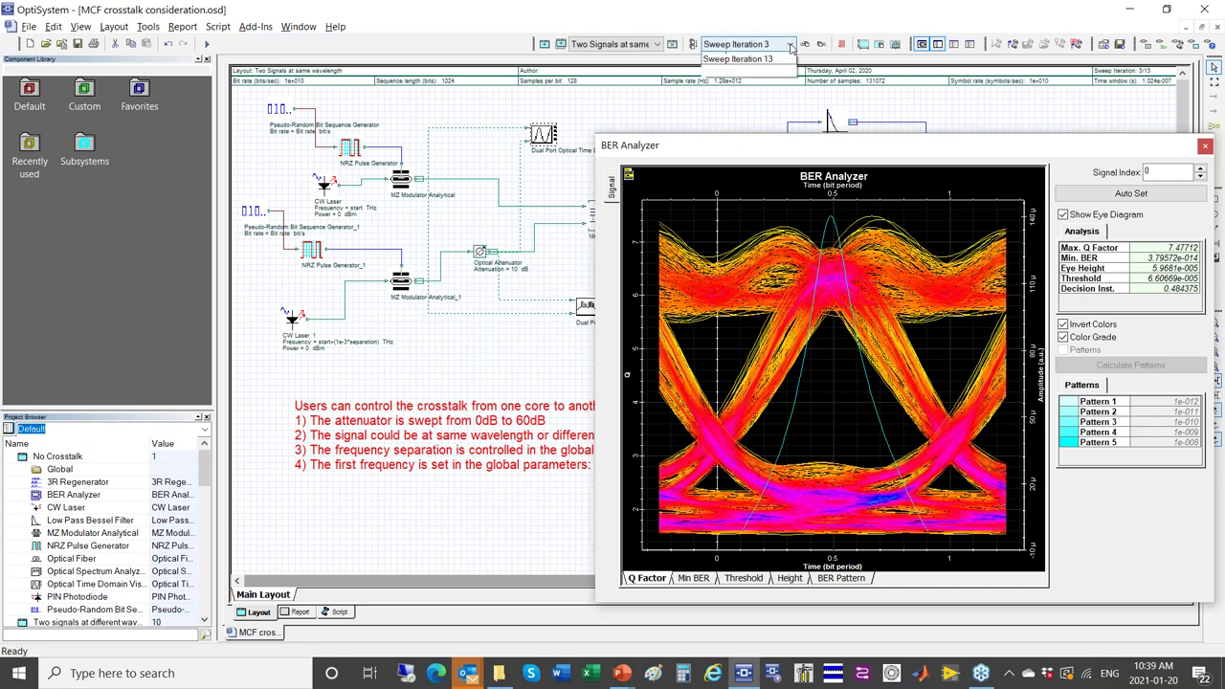
click(750, 129)
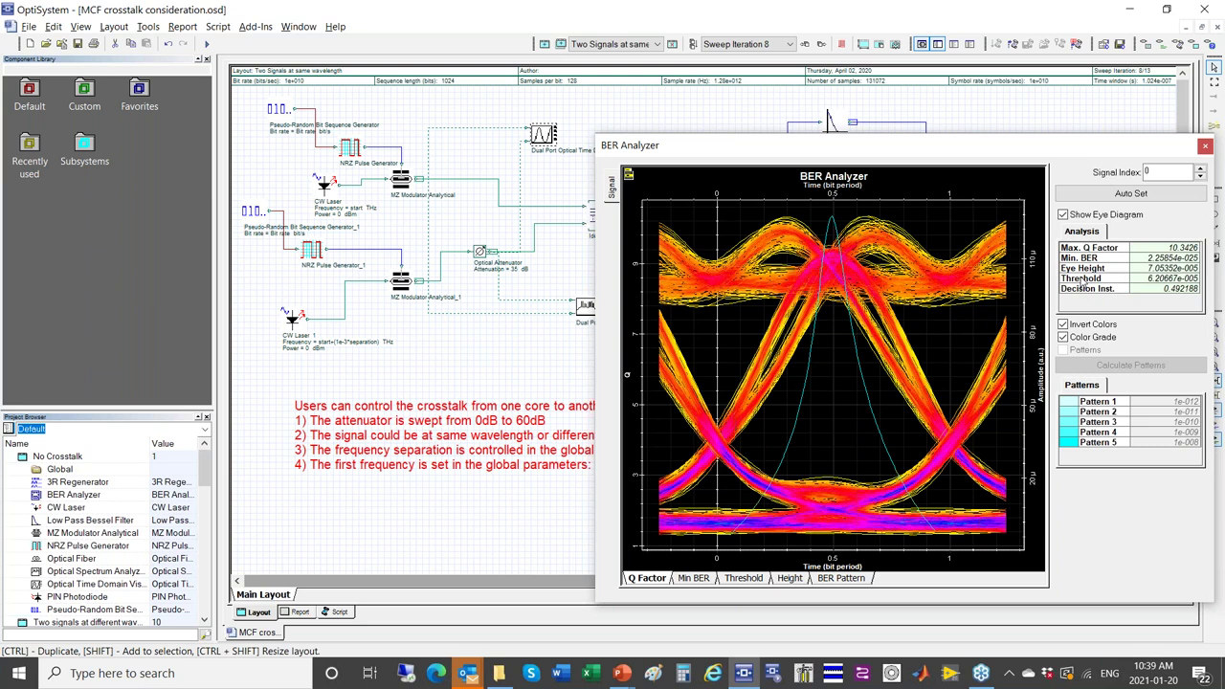
click(1205, 146)
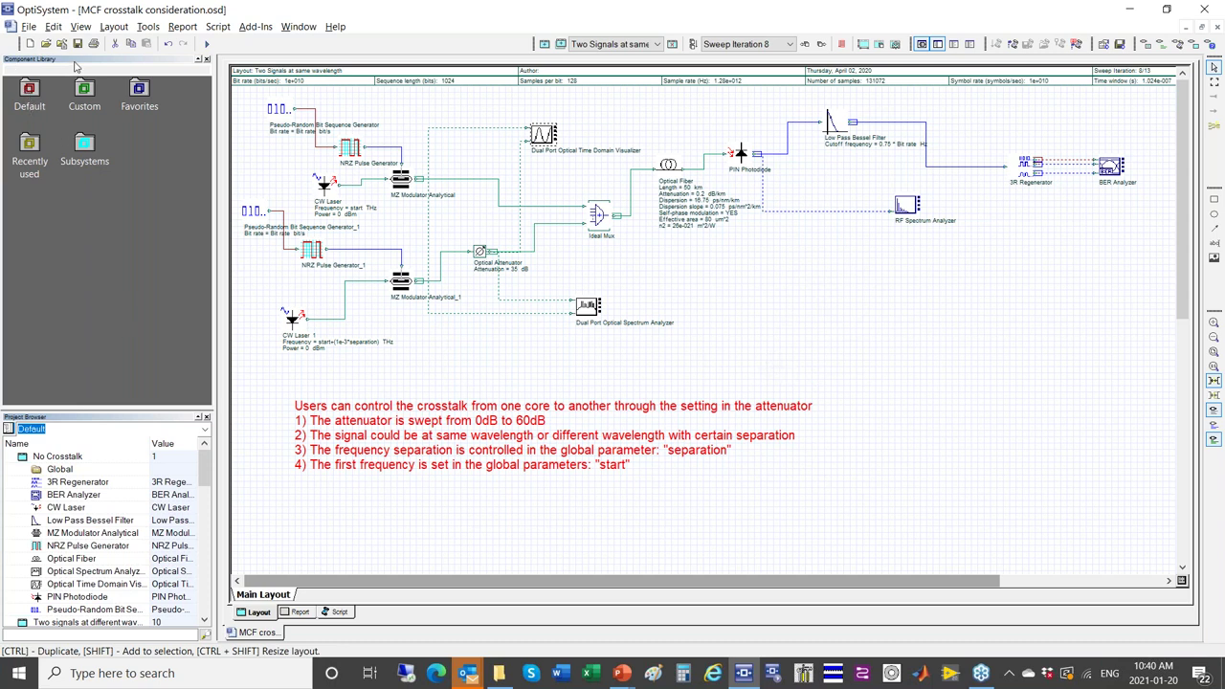
Step: Open the default Optical Fibers Library in the component library and select the Multicore Fiber component
double_click(29, 93)
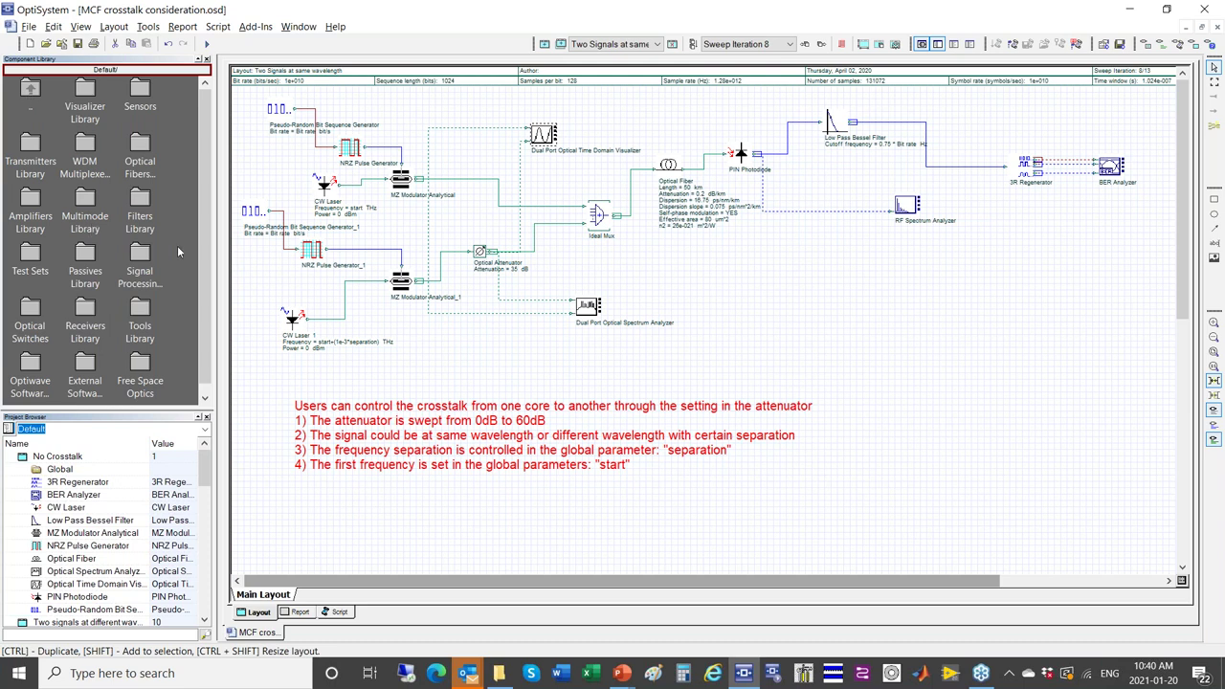
double_click(143, 151)
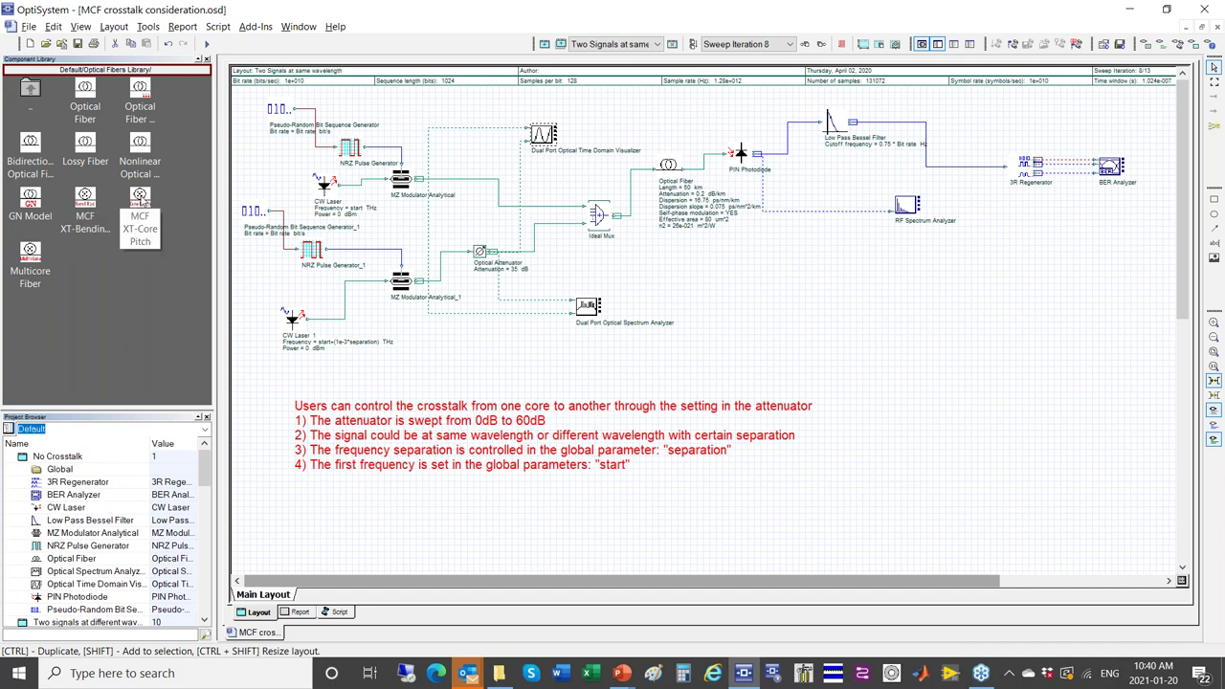
click(30, 259)
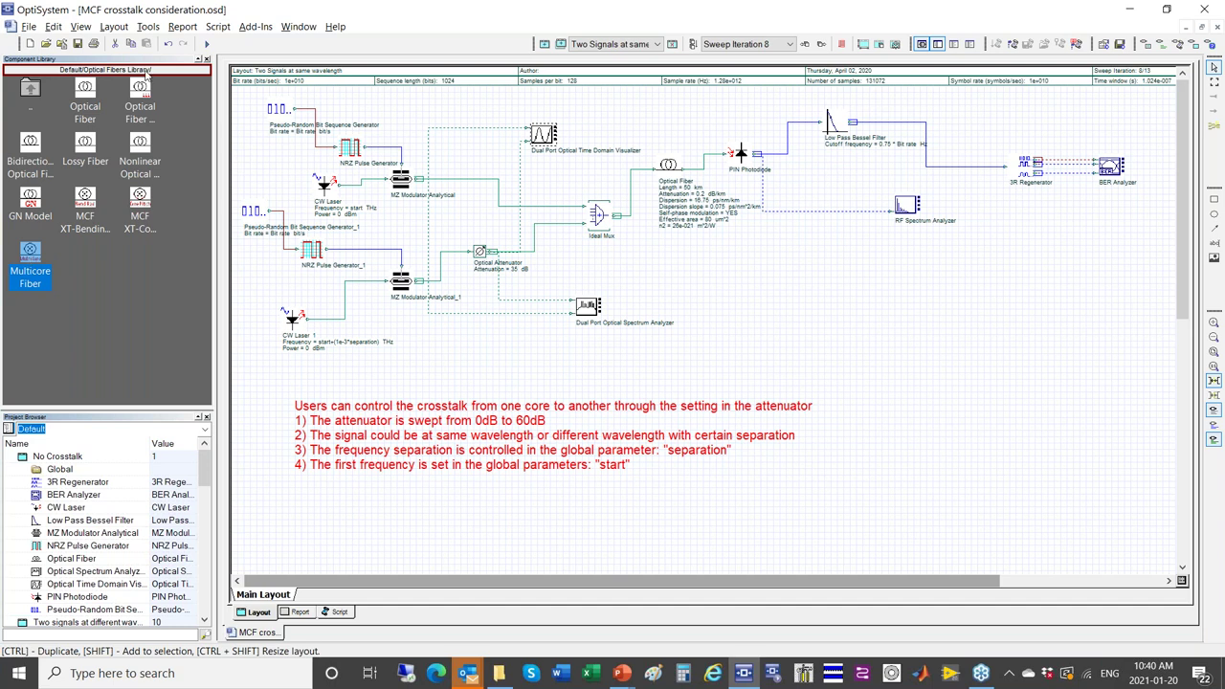
Step: Create a new project, place an MCF XT-Bending Radius component in its layout, and accept the component's default properties
click(30, 43)
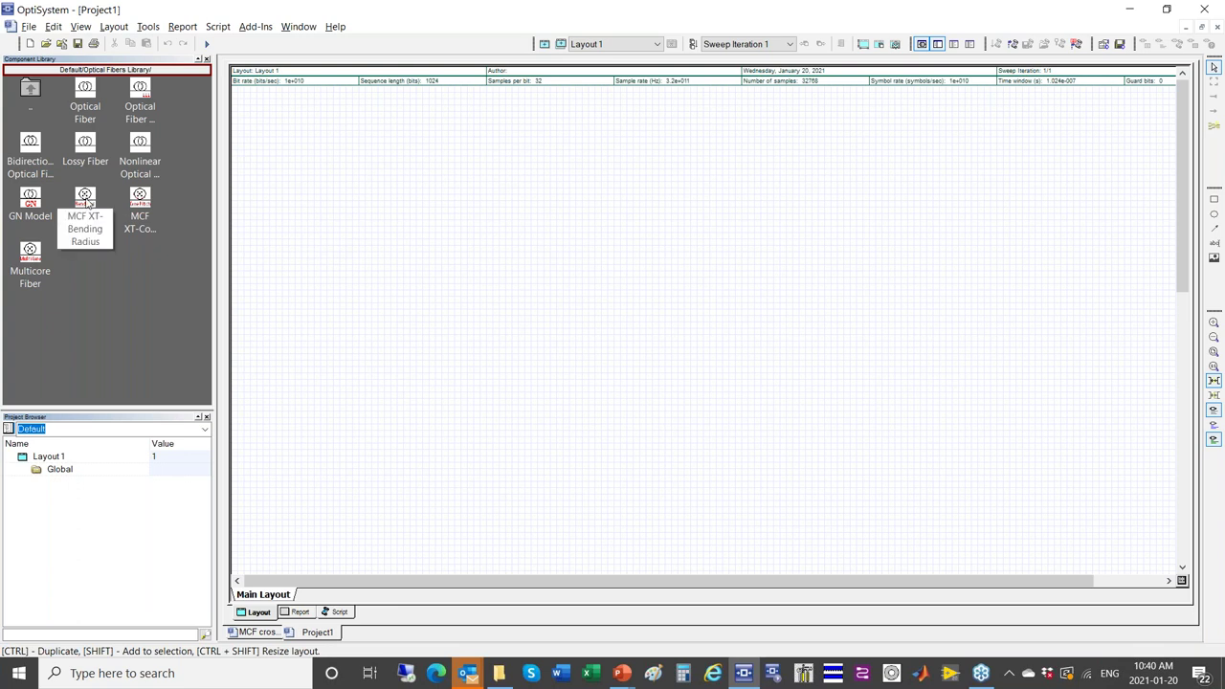
drag(85, 201, 389, 191)
double_click(388, 190)
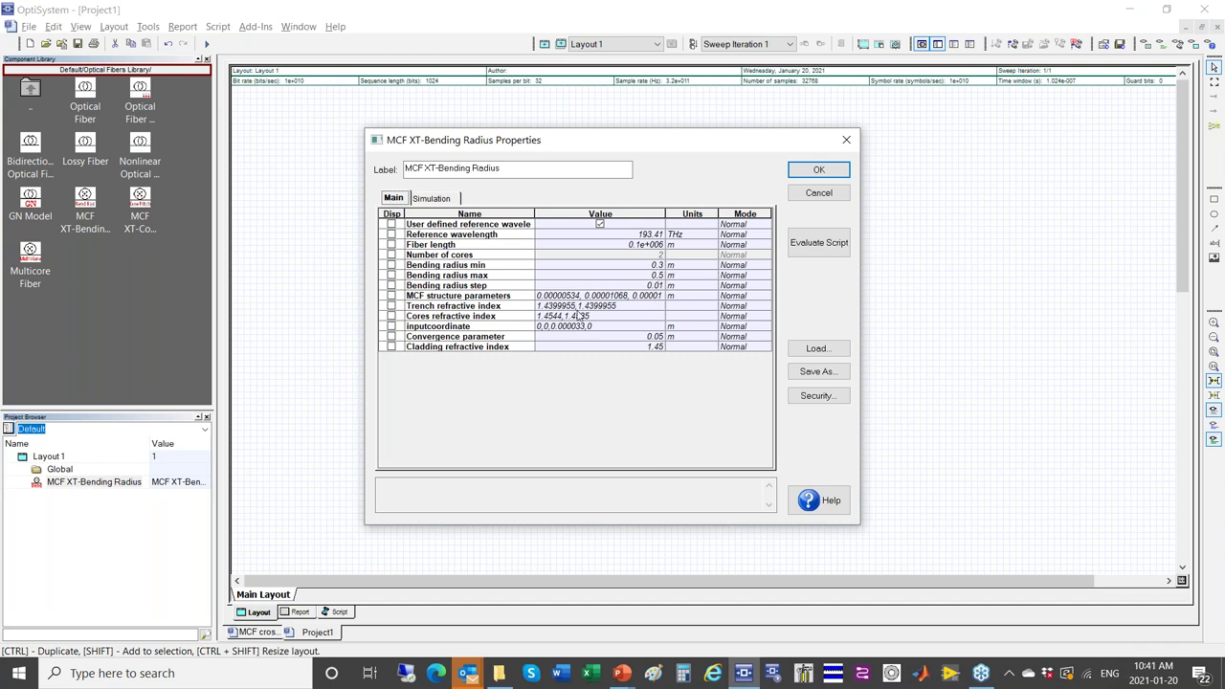
click(819, 170)
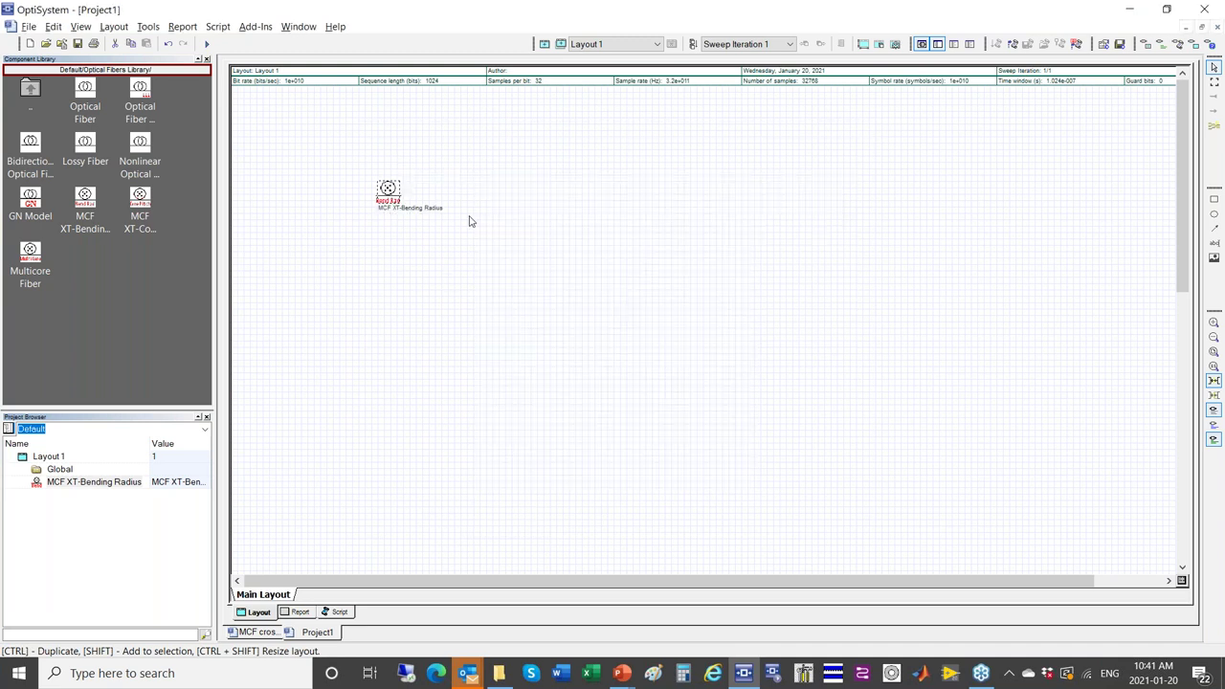
Step: Calculate the whole project and close the calculation window
click(206, 43)
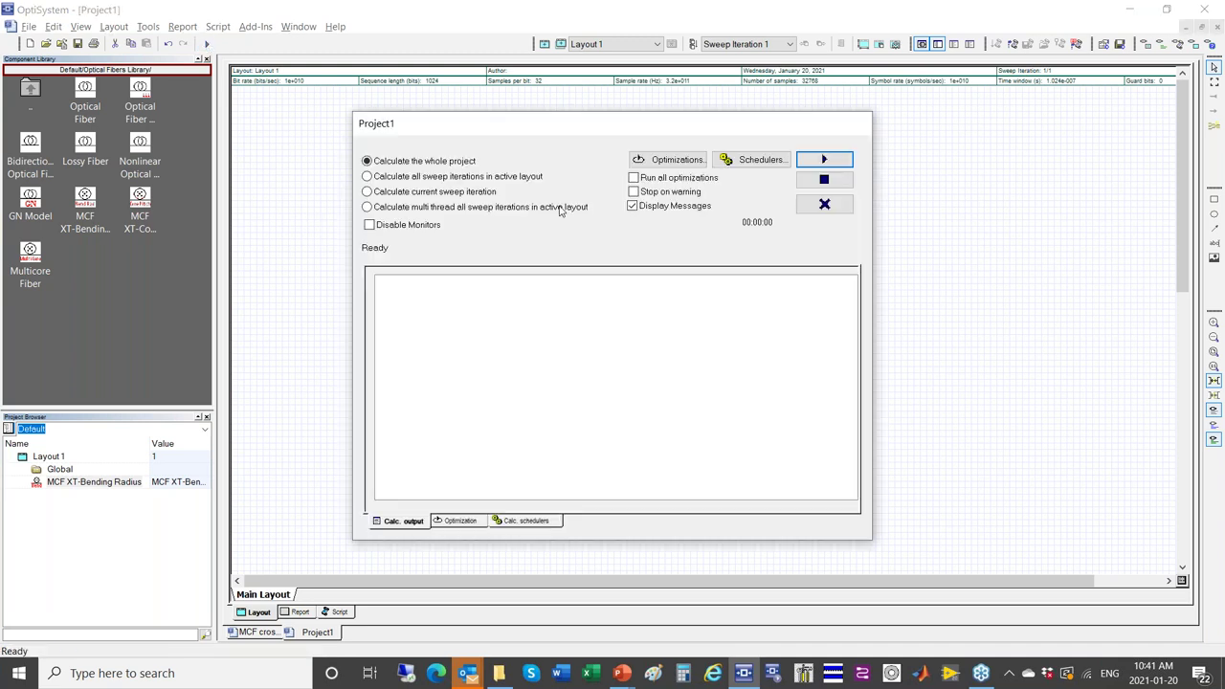
click(824, 161)
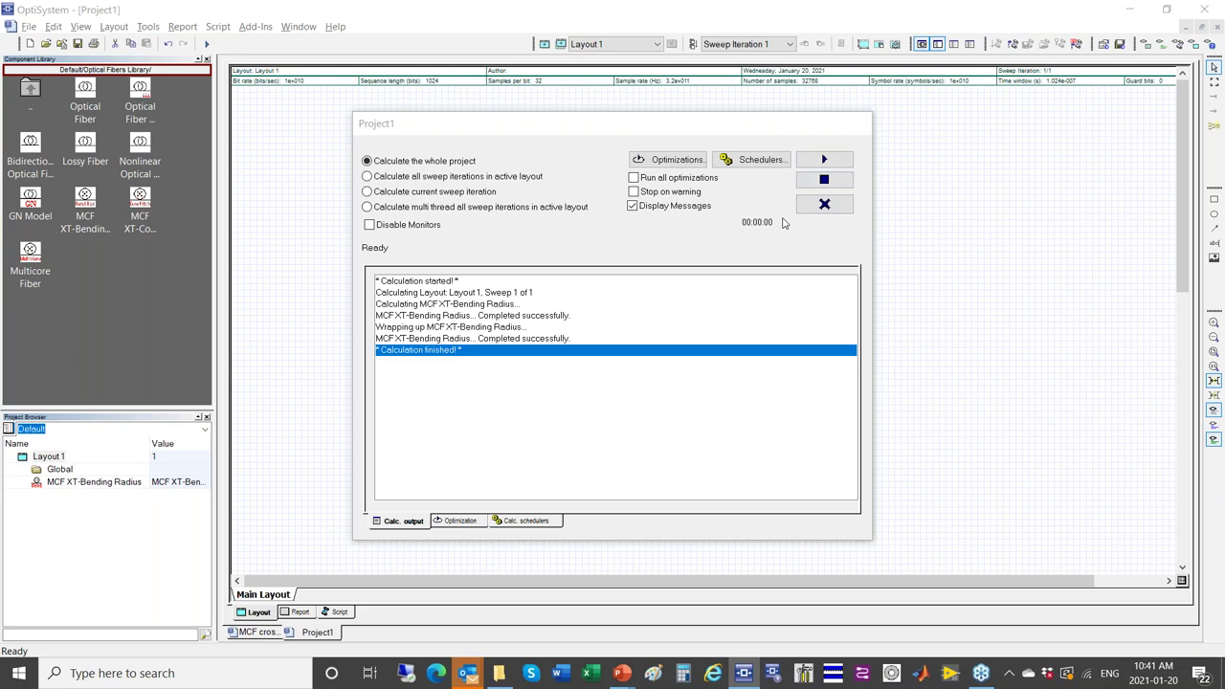
click(824, 204)
Step: Plot crosstalk against bending radius as a 2D graph in the MCF XT-Bending Radius component view, check the graph options, and close the viewer
right_click(389, 199)
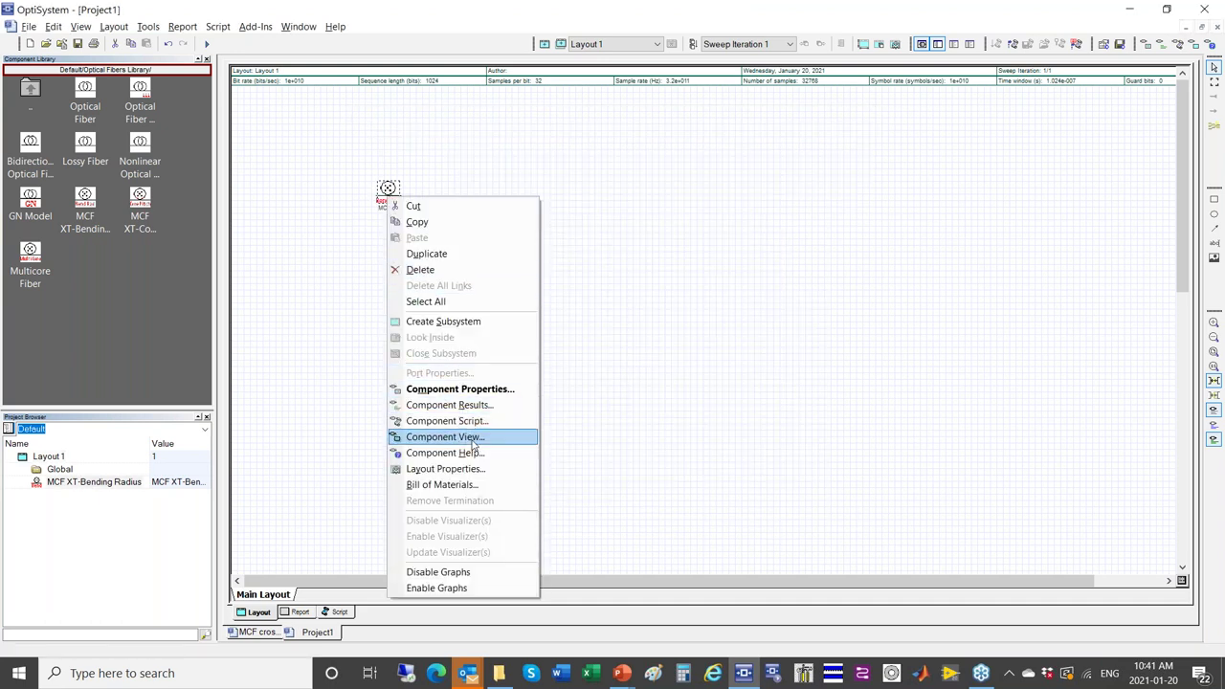
click(472, 438)
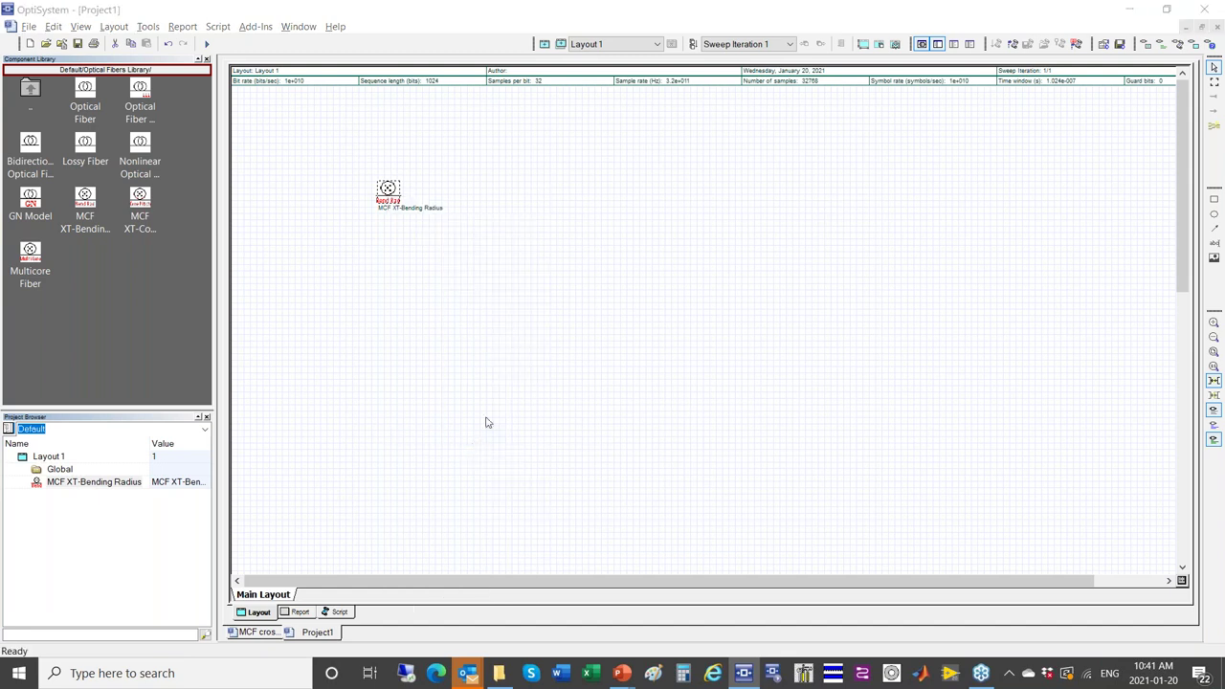
click(316, 491)
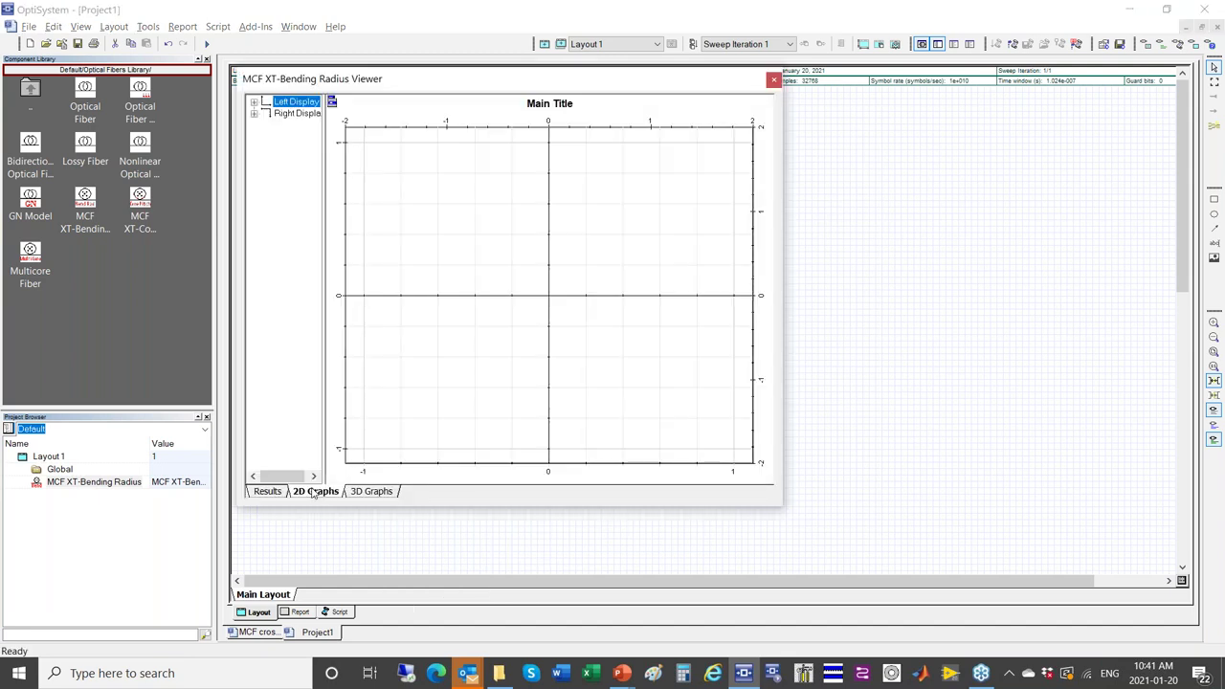
click(254, 102)
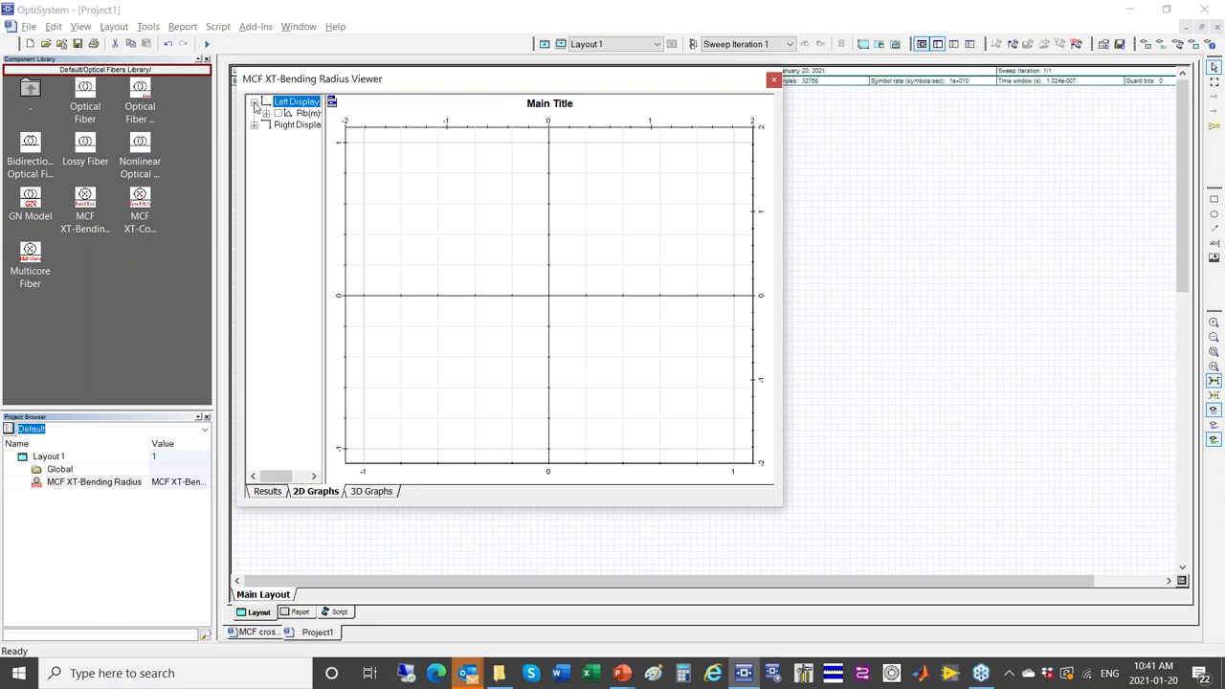
click(277, 114)
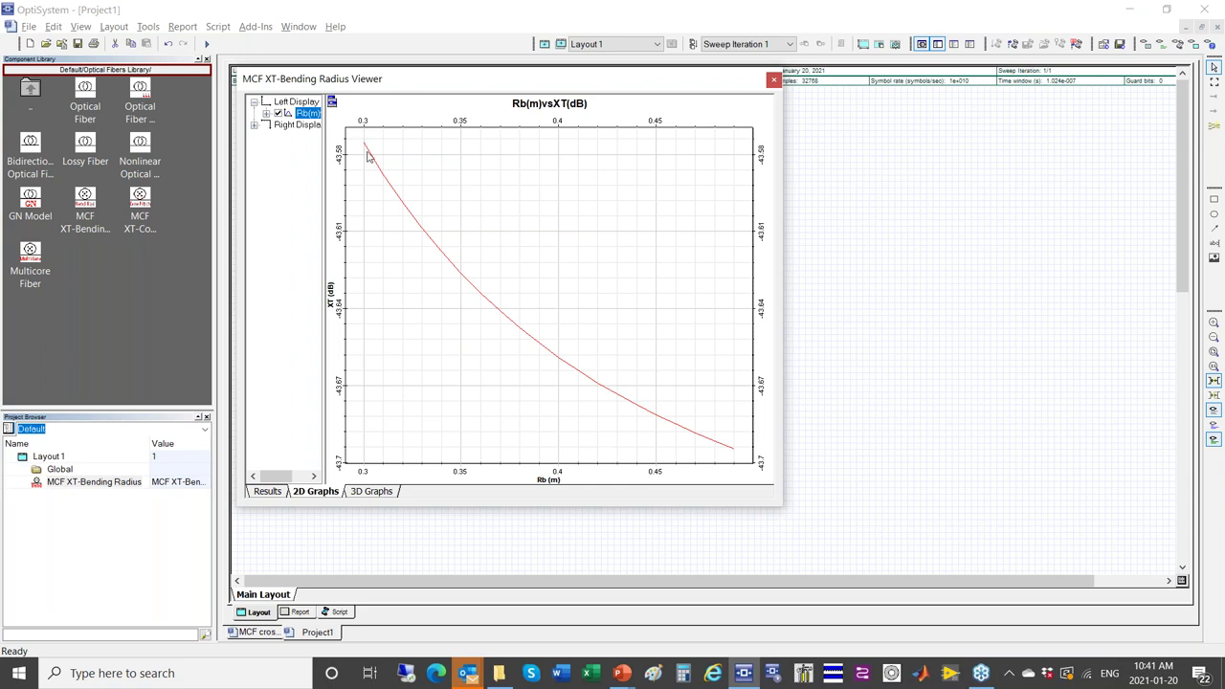
click(332, 105)
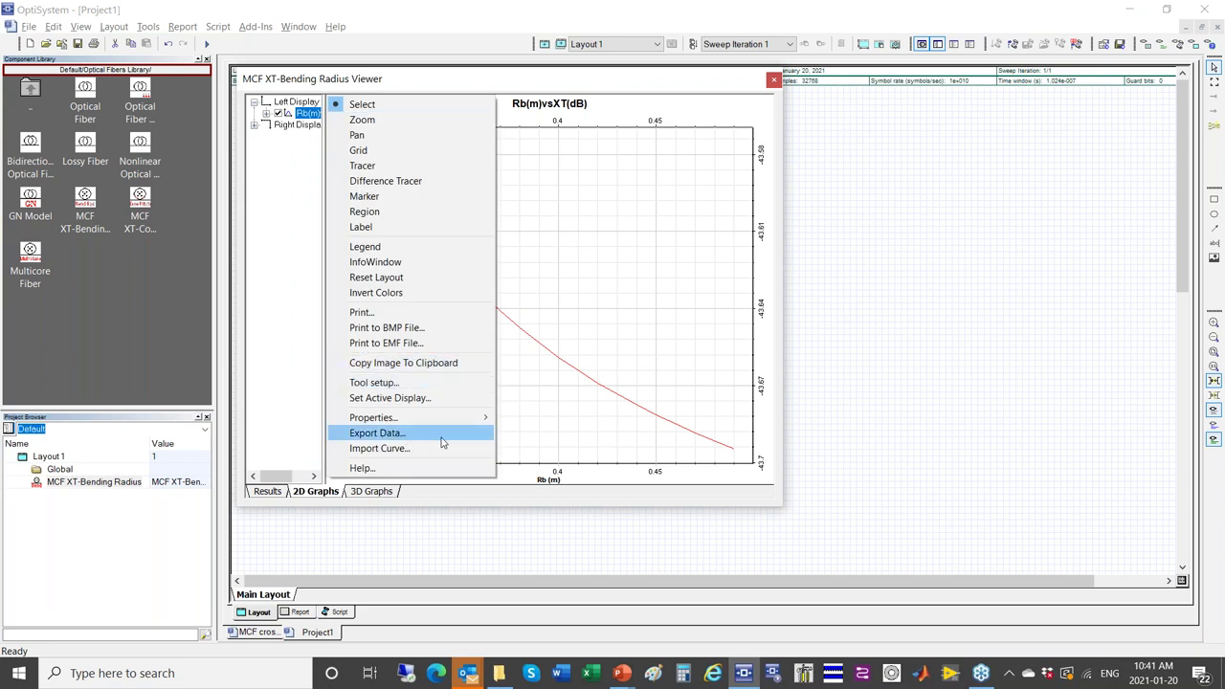
click(656, 186)
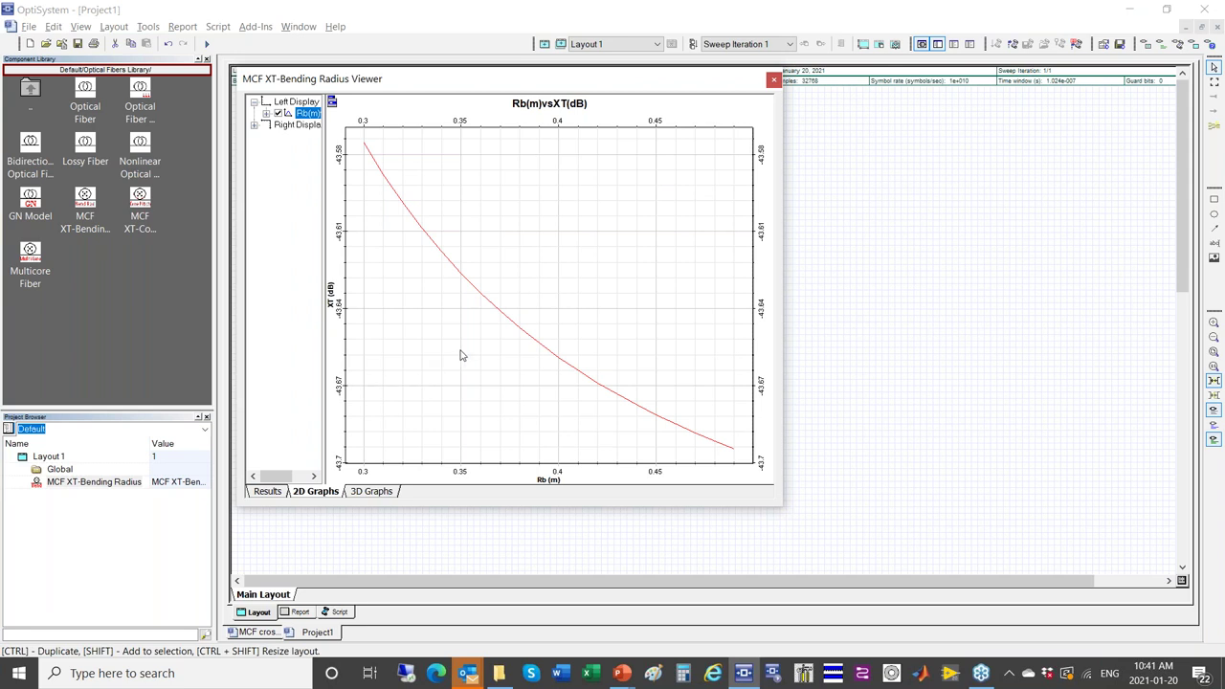
click(774, 79)
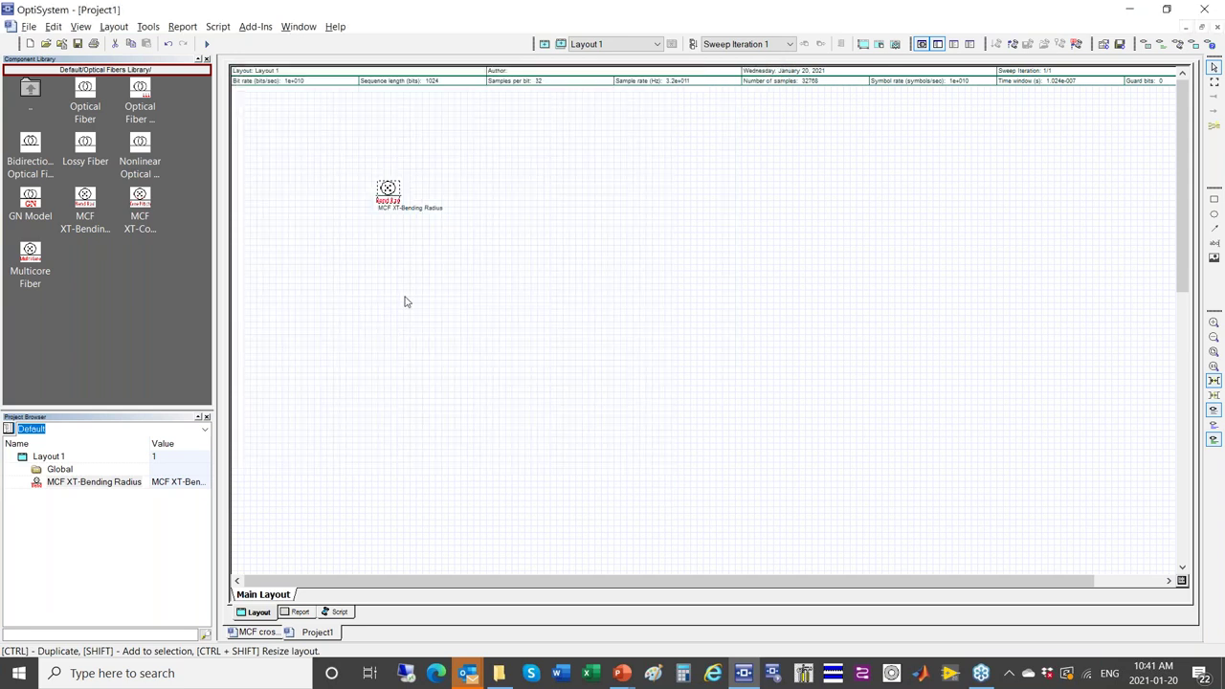
Step: Read the MCF XT-Bending Radius help page from its parameters through the technical background to the references, and close the help and properties
double_click(387, 190)
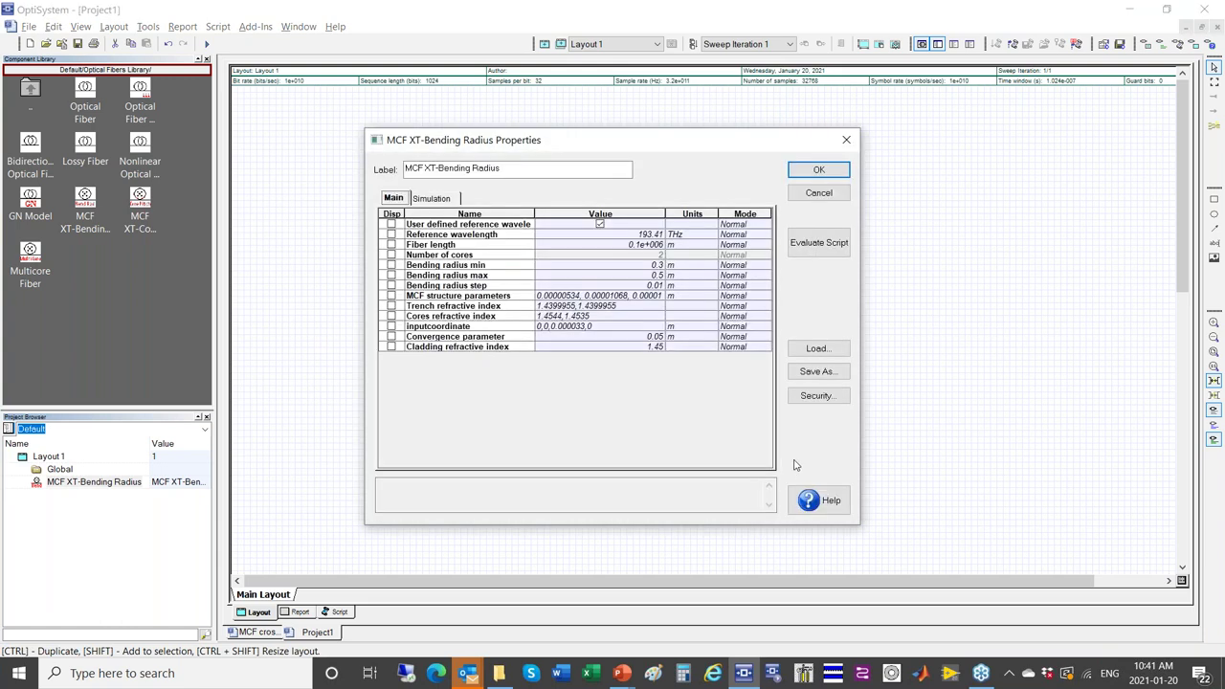
click(824, 503)
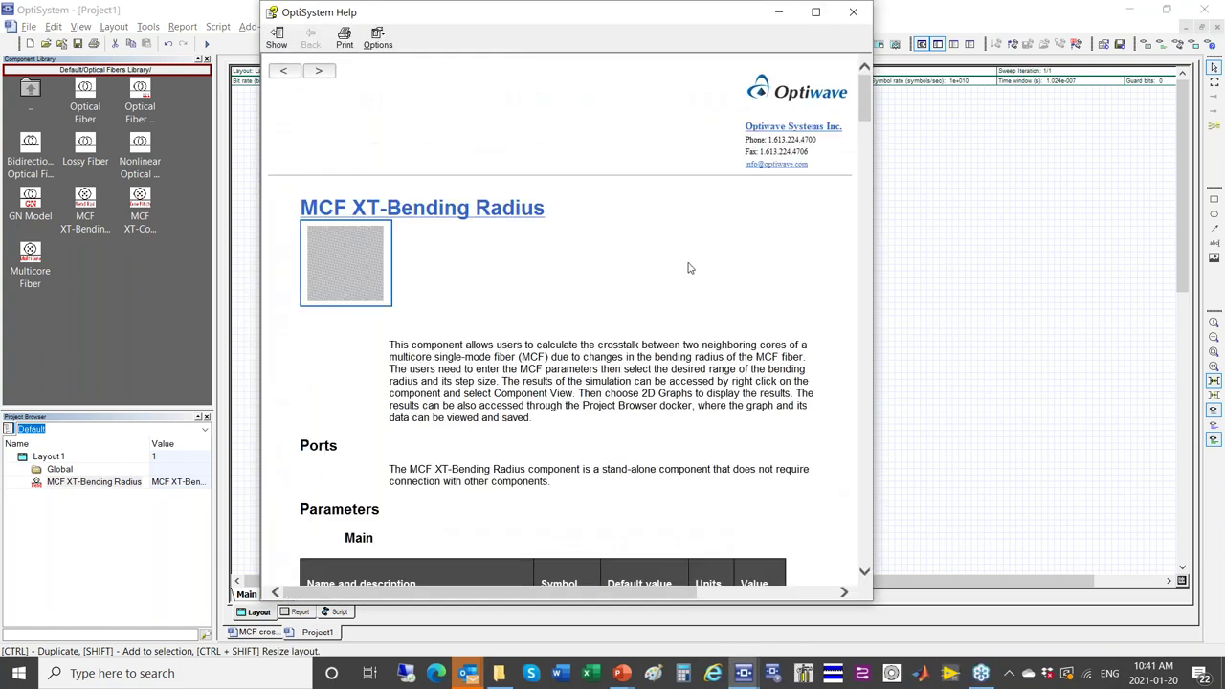
scroll(563, 248, down, 3)
scroll(563, 247, down, 20)
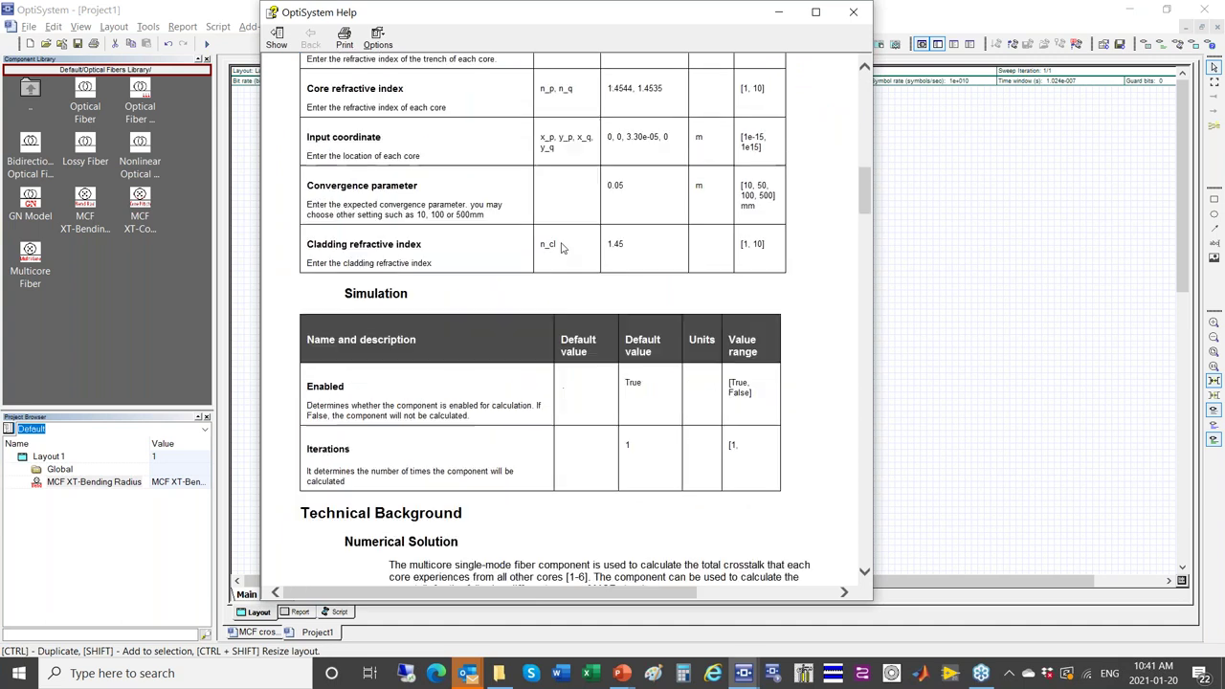
scroll(563, 248, down, 20)
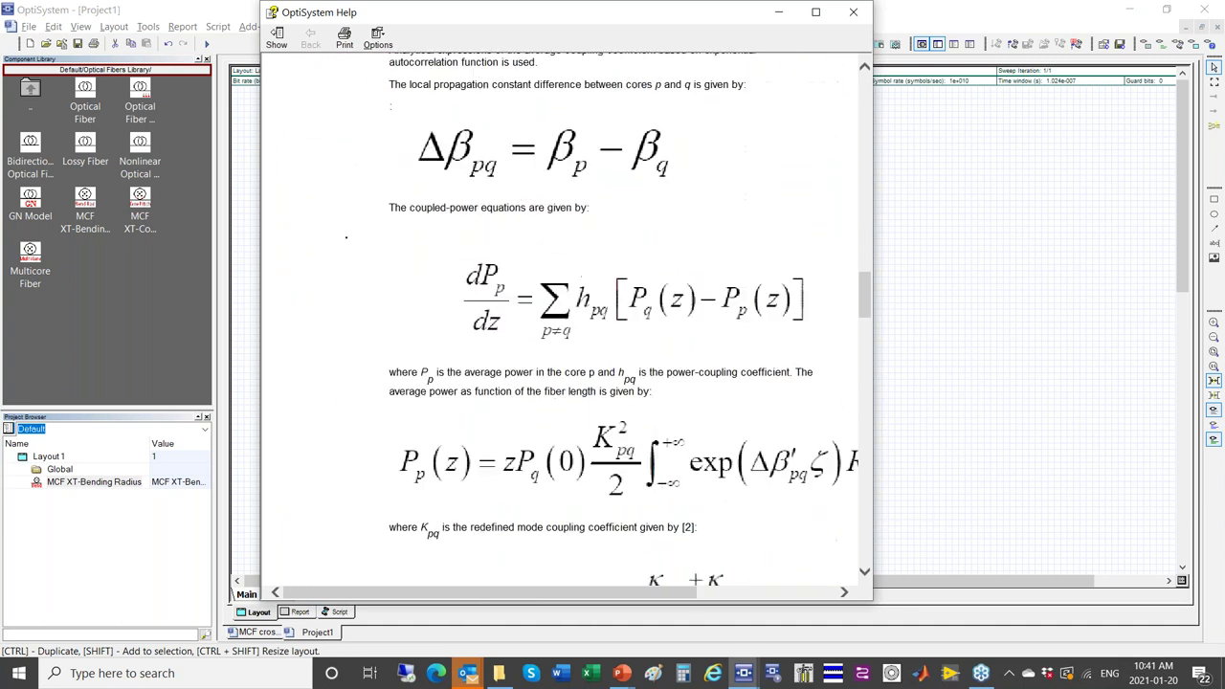
scroll(563, 325, down, 20)
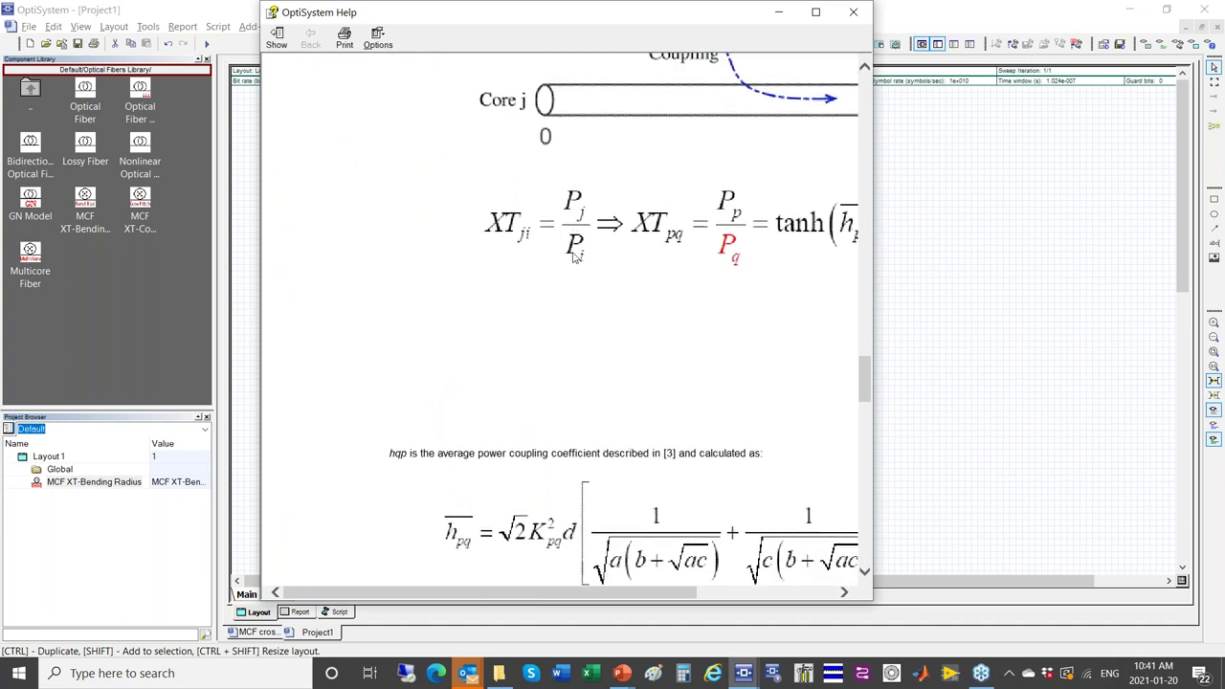
scroll(541, 288, down, 10)
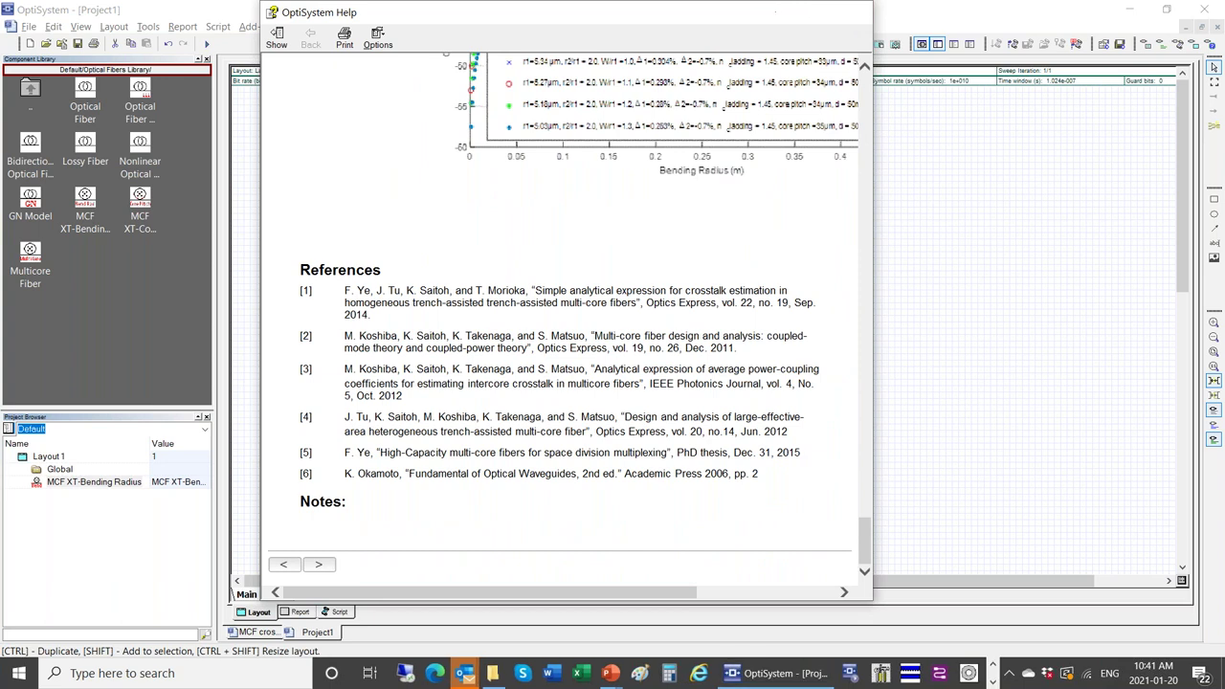
click(853, 14)
click(847, 140)
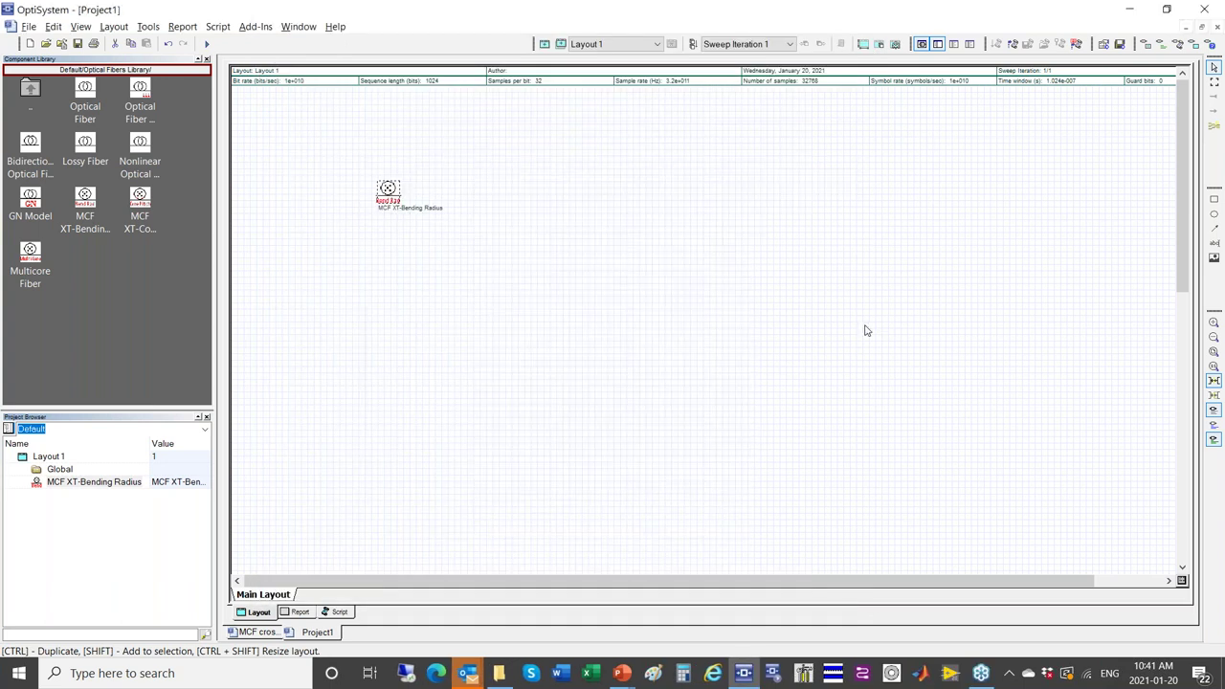
Step: Switch to the PowerPoint slide show and advance past the Optiwave Software Download slide to the closing Thank You slide
key(alt+Tab)
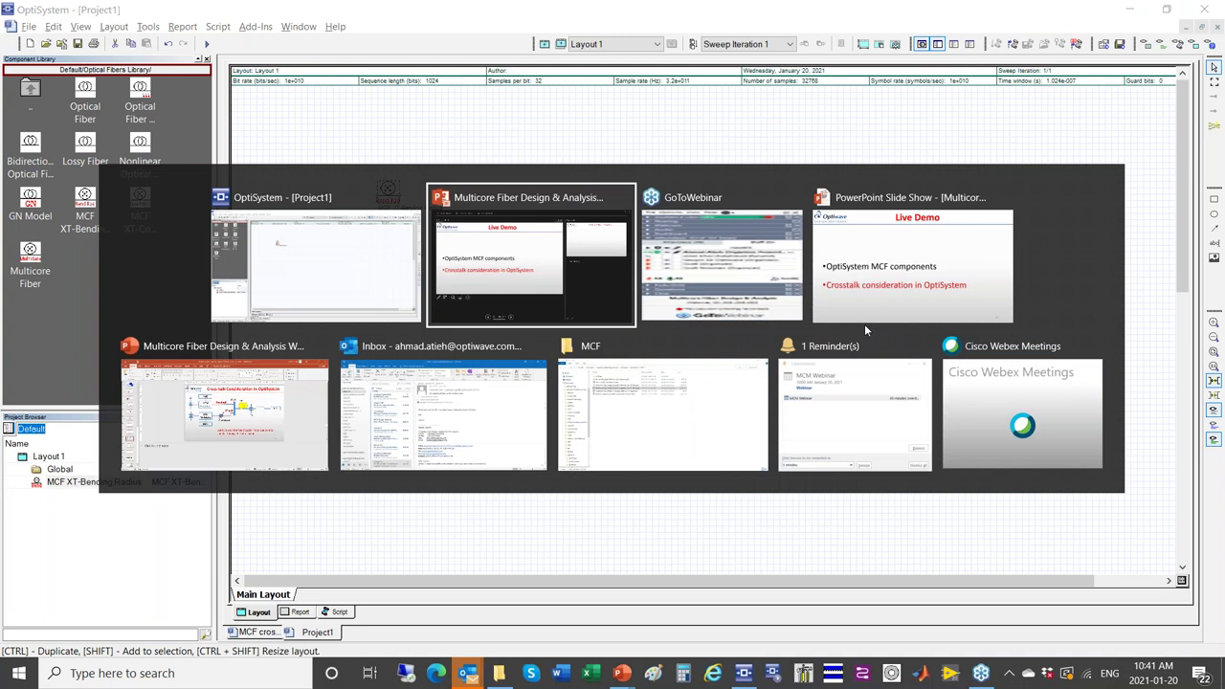
key(alt+Tab)
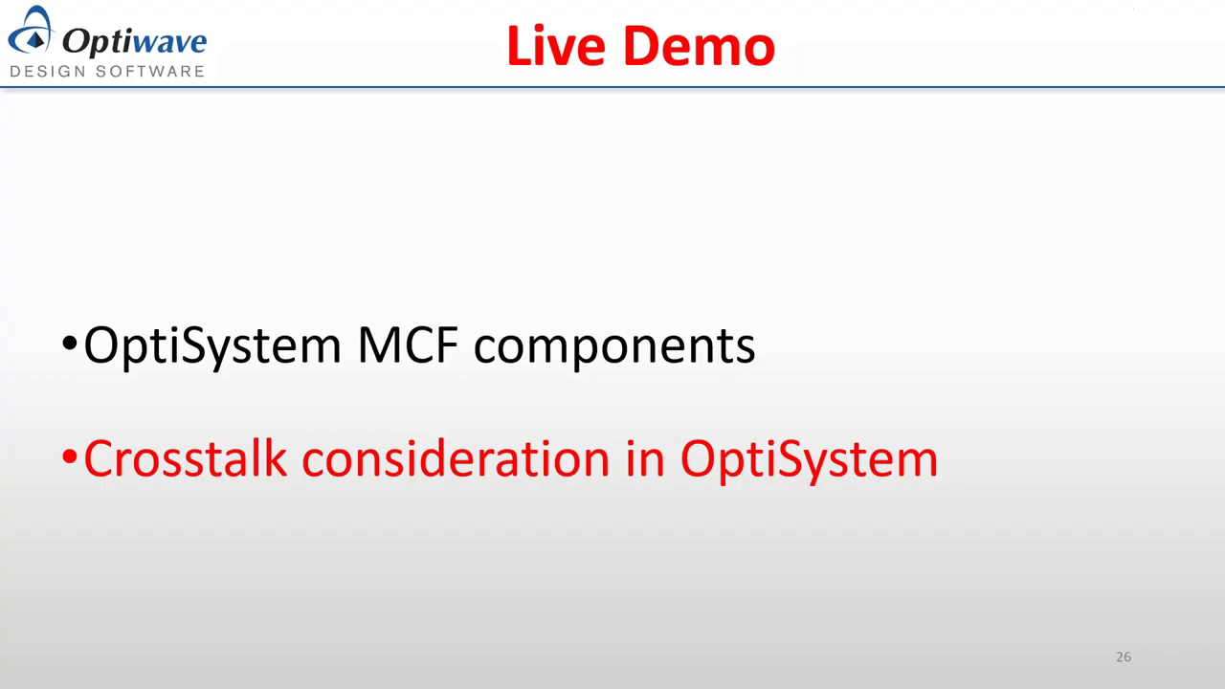
click(586, 360)
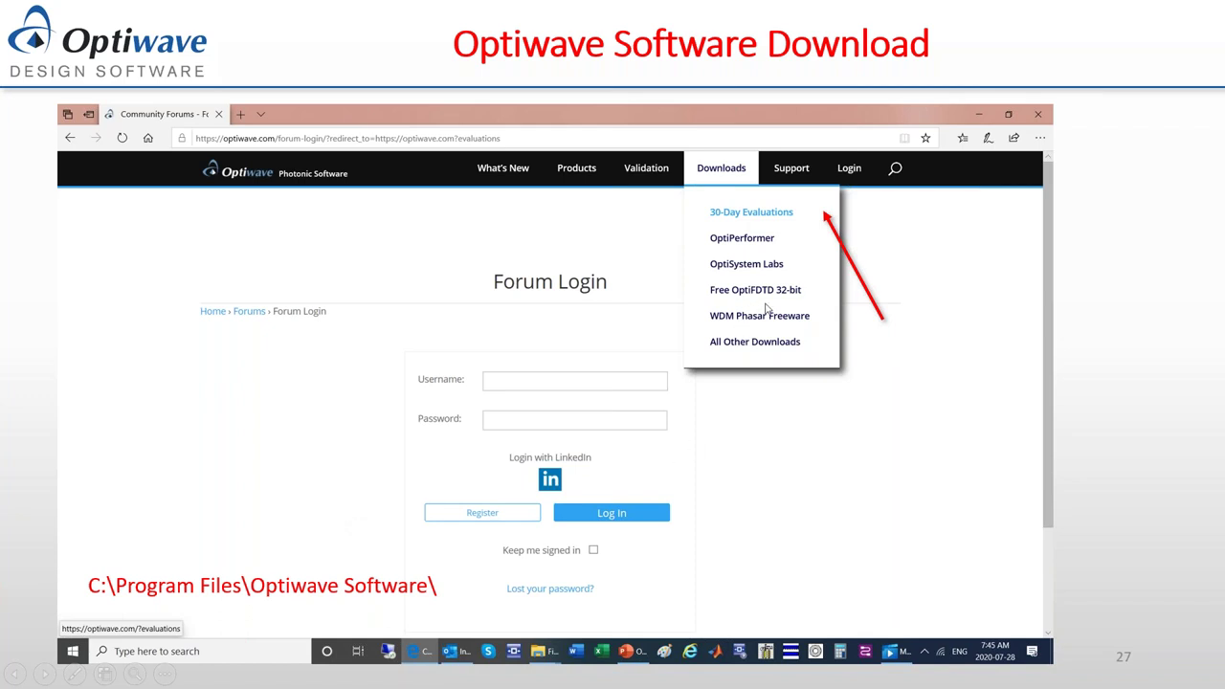
key(Right)
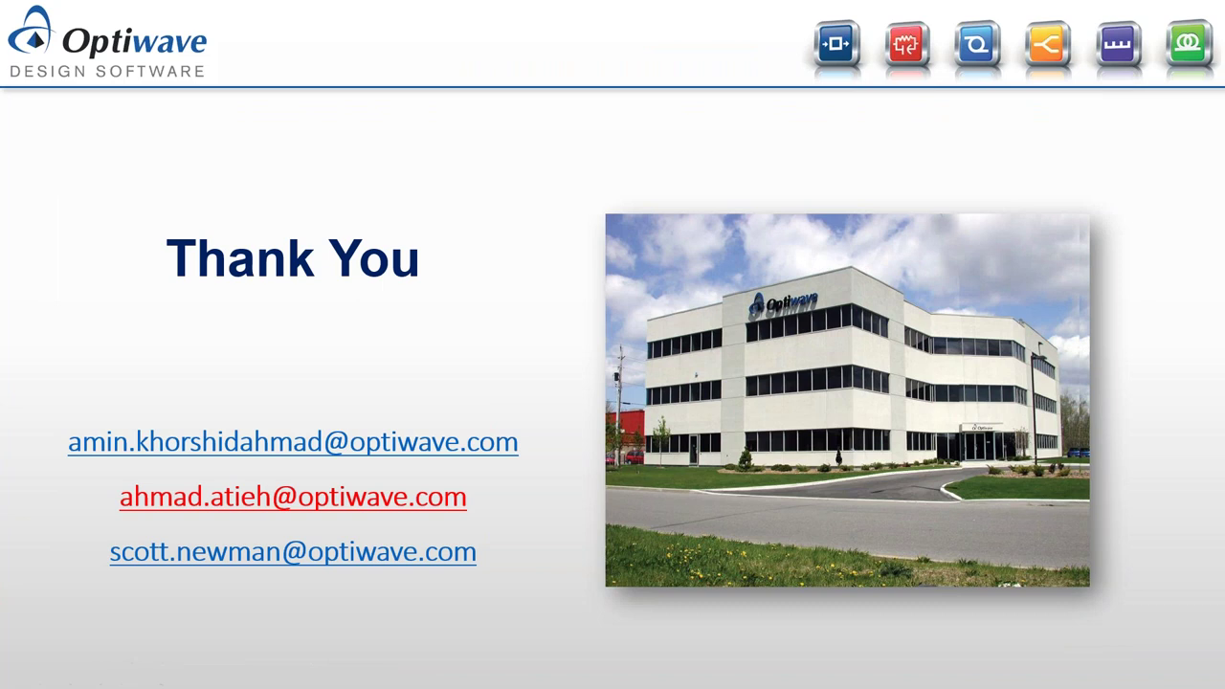